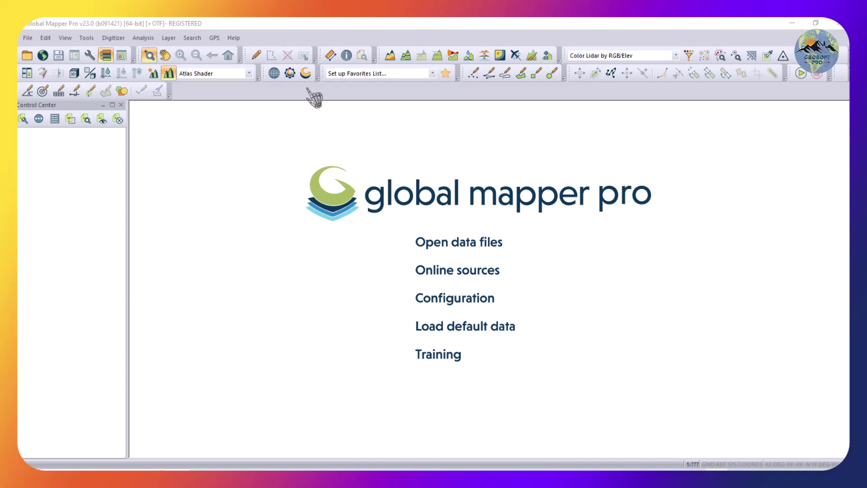
{"action": "left_click", "coordinate": [307, 87]}
{"action": "mouse_move", "coordinate": [486, 469]}
{"action": "left_click", "coordinate": [493, 449]}
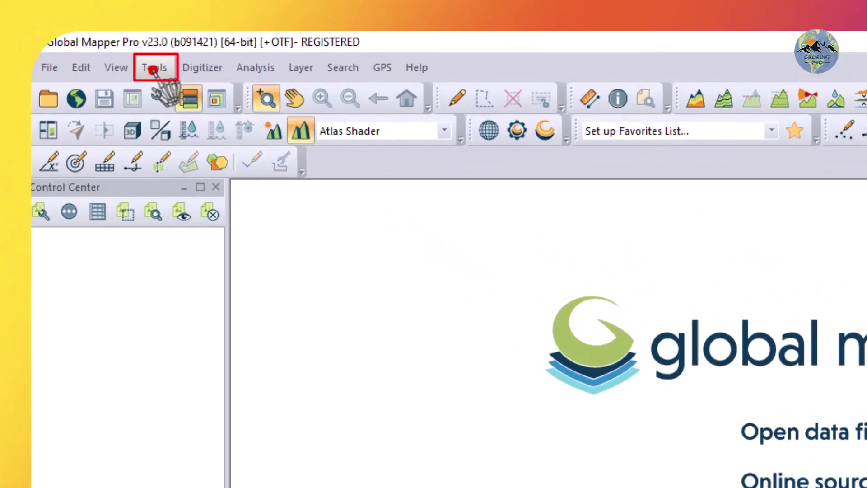
Open the Coordinate Converter and bring up the selection of its input coordinate system
{"action": "left_click", "coordinate": [156, 70]}
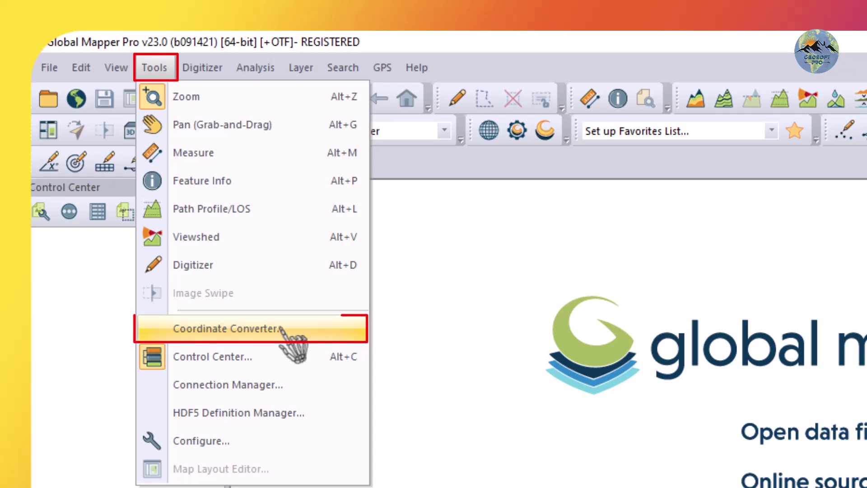
{"action": "left_click", "coordinate": [276, 328]}
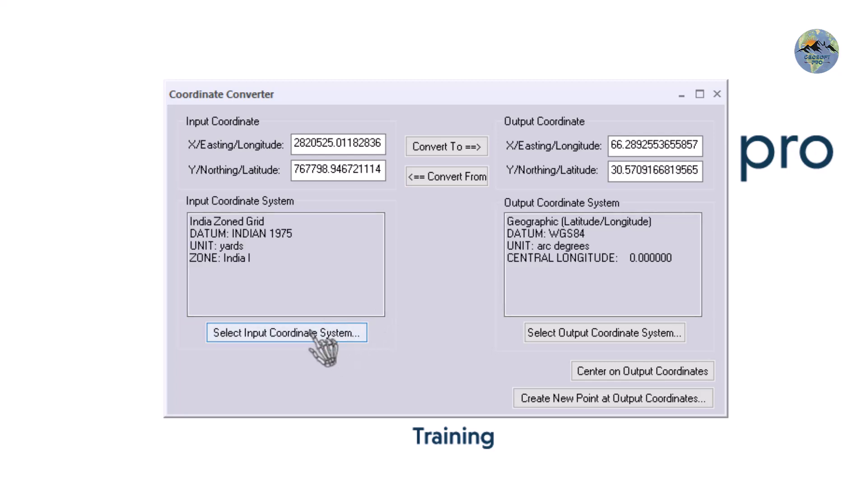
{"action": "left_click", "coordinate": [281, 333]}
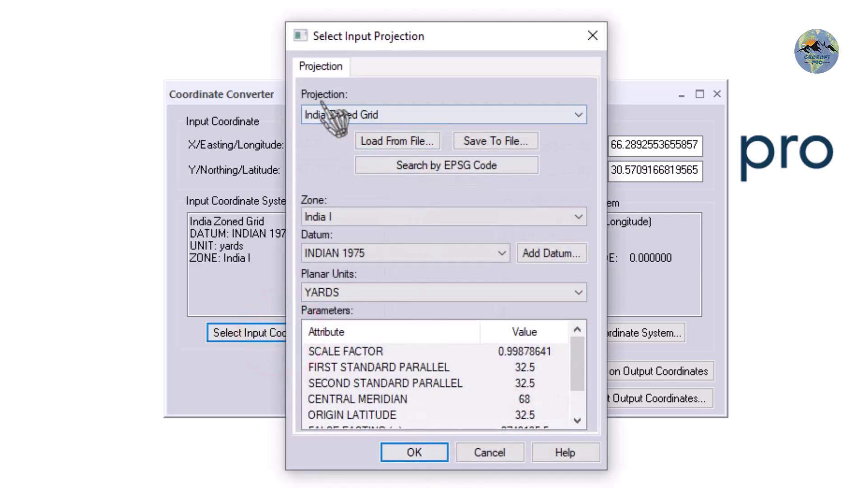
Choose India Zoned Grid as the input projection for the coordinate conversion
{"action": "left_click", "coordinate": [379, 116]}
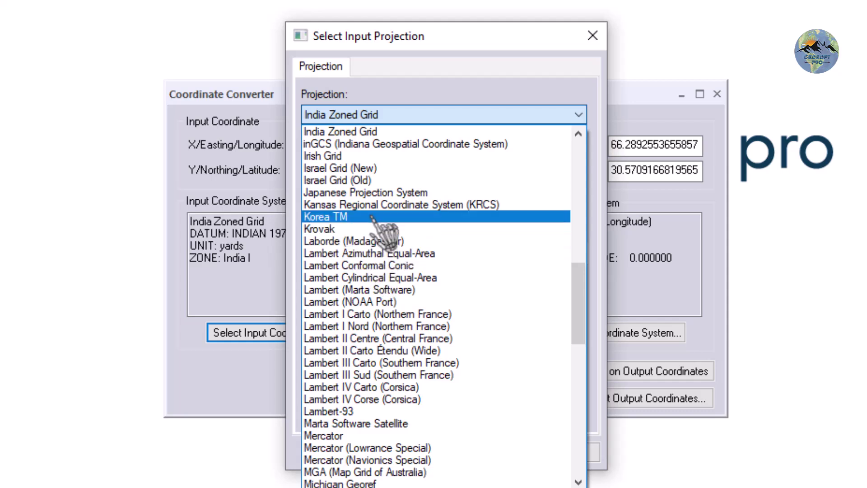
{"action": "scroll", "coordinate": [361, 181], "scroll_direction": "up", "scroll_amount": 2}
{"action": "scroll", "coordinate": [356, 180], "scroll_direction": "up", "scroll_amount": 4}
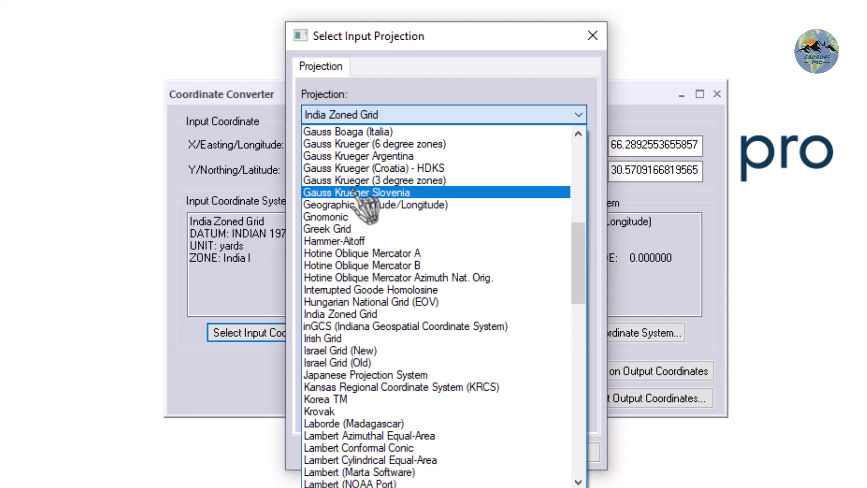
{"action": "scroll", "coordinate": [355, 189], "scroll_direction": "down", "scroll_amount": 1}
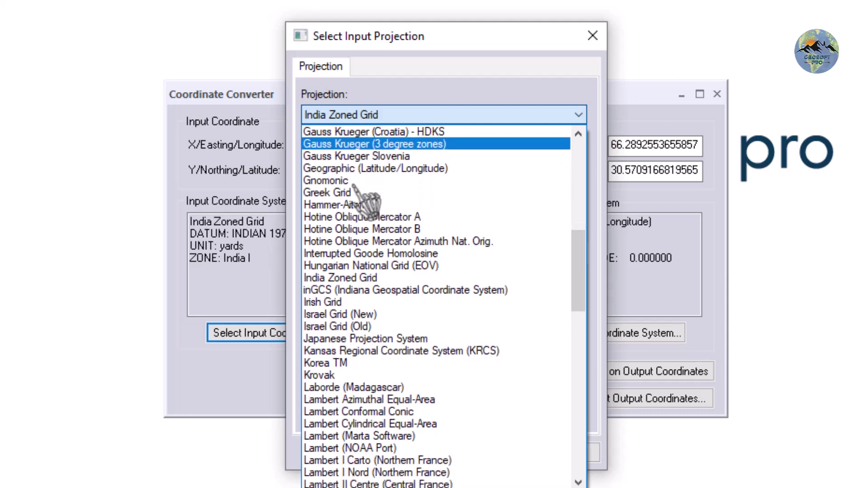
{"action": "scroll", "coordinate": [354, 186], "scroll_direction": "down", "scroll_amount": 3}
{"action": "scroll", "coordinate": [357, 194], "scroll_direction": "down", "scroll_amount": 5}
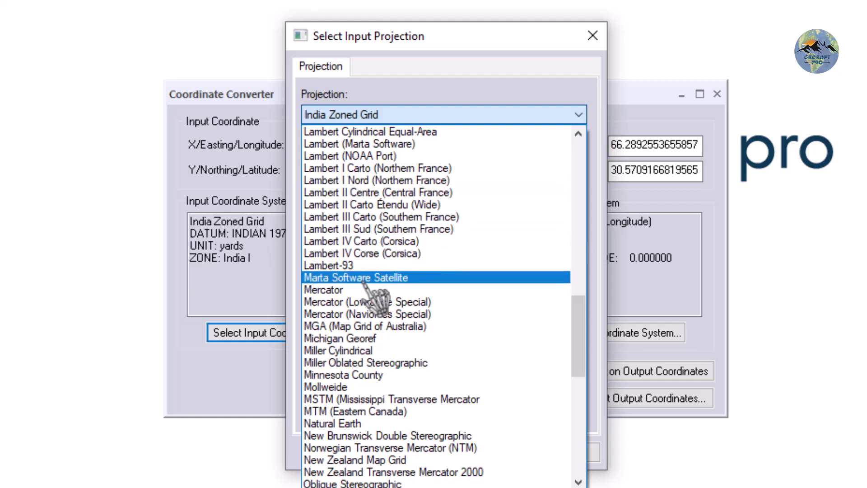
{"action": "scroll", "coordinate": [363, 277], "scroll_direction": "down", "scroll_amount": 2}
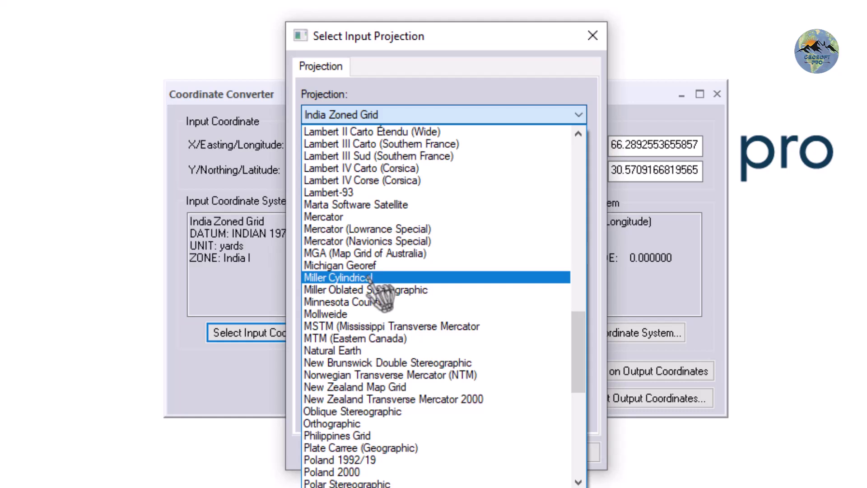
{"action": "scroll", "coordinate": [370, 279], "scroll_direction": "down", "scroll_amount": 2}
{"action": "scroll", "coordinate": [367, 284], "scroll_direction": "up", "scroll_amount": 2}
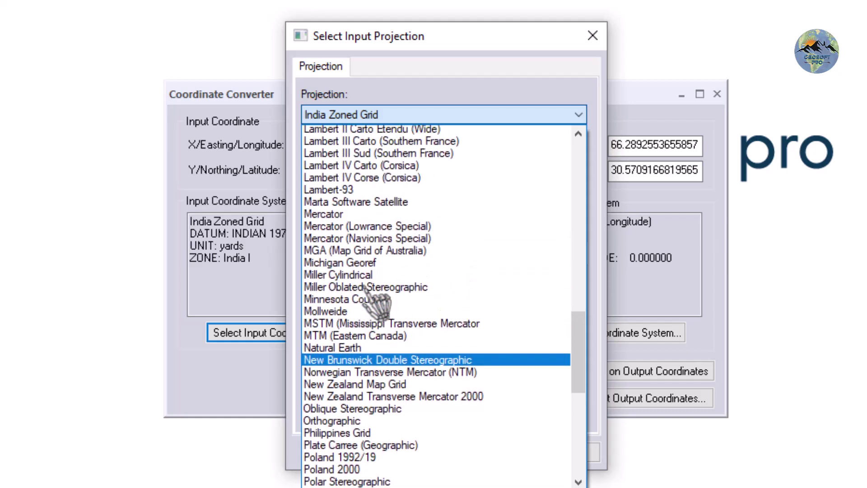
{"action": "scroll", "coordinate": [364, 289], "scroll_direction": "up", "scroll_amount": 6}
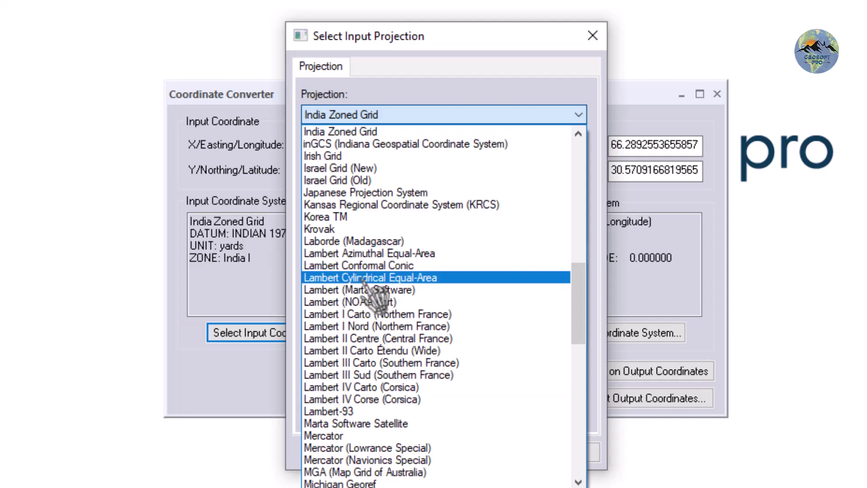
{"action": "left_click", "coordinate": [386, 131]}
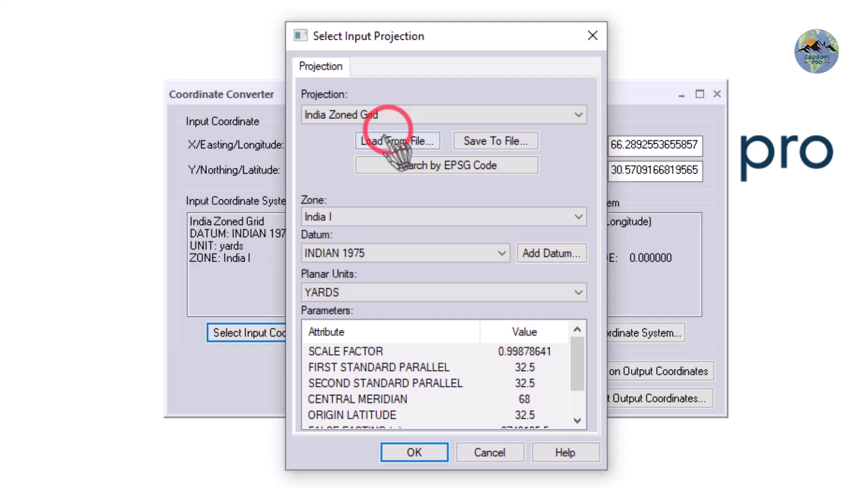
Set the zone of the input projection to India I
{"action": "left_click", "coordinate": [367, 217]}
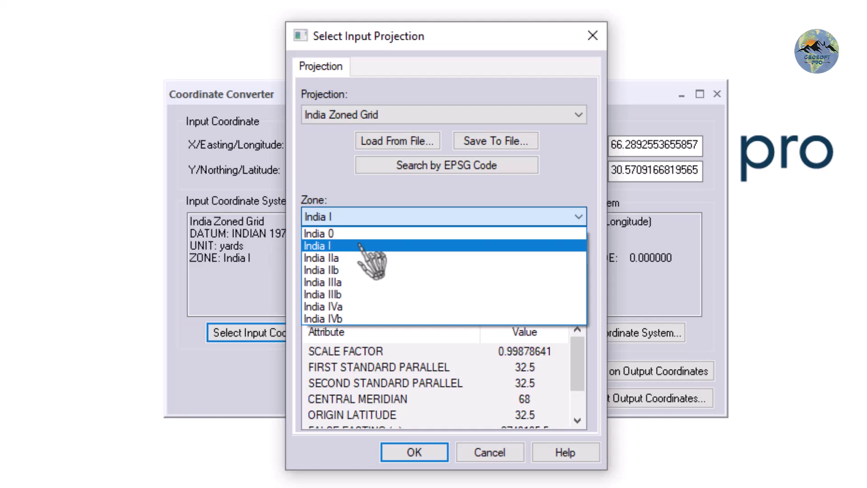
{"action": "left_click", "coordinate": [360, 246]}
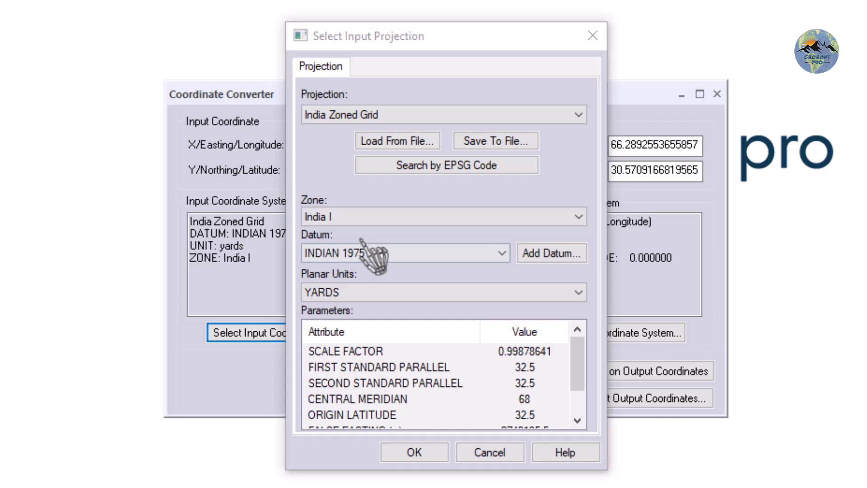
{"action": "left_click", "coordinate": [378, 217]}
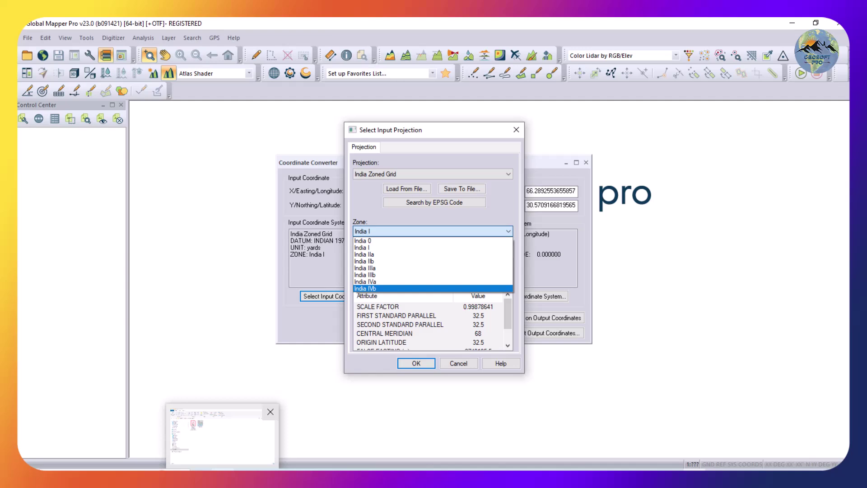
Switch to File Explorer and open zones.png from the Indian Grid Zones folder in a maximized view
{"action": "left_click", "coordinate": [218, 420]}
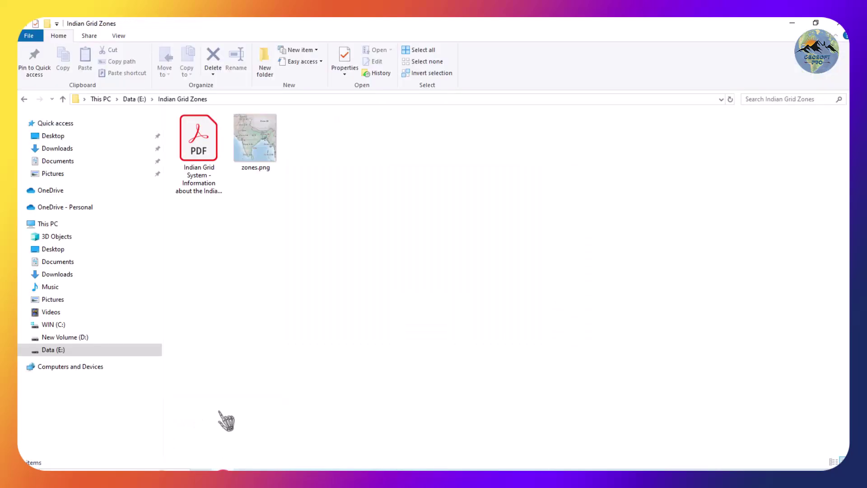
{"action": "double_click", "coordinate": [259, 156]}
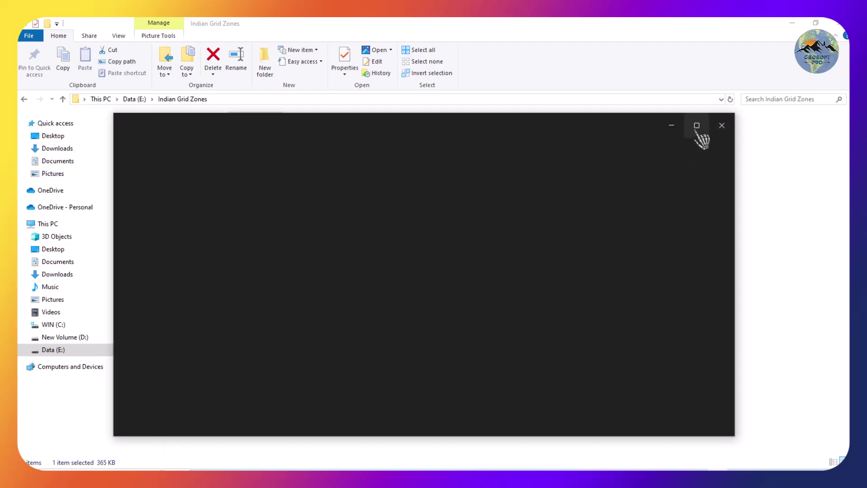
{"action": "left_click", "coordinate": [696, 128]}
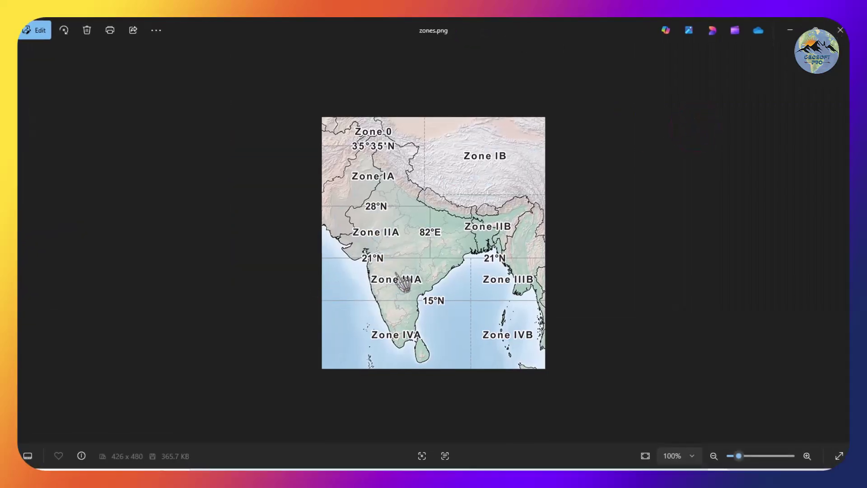
Examine the locations and latitude limits of the Indian grid zones on the map image, close it and return to Global Mapper
{"action": "scroll", "coordinate": [395, 269], "scroll_direction": "up", "scroll_amount": 3}
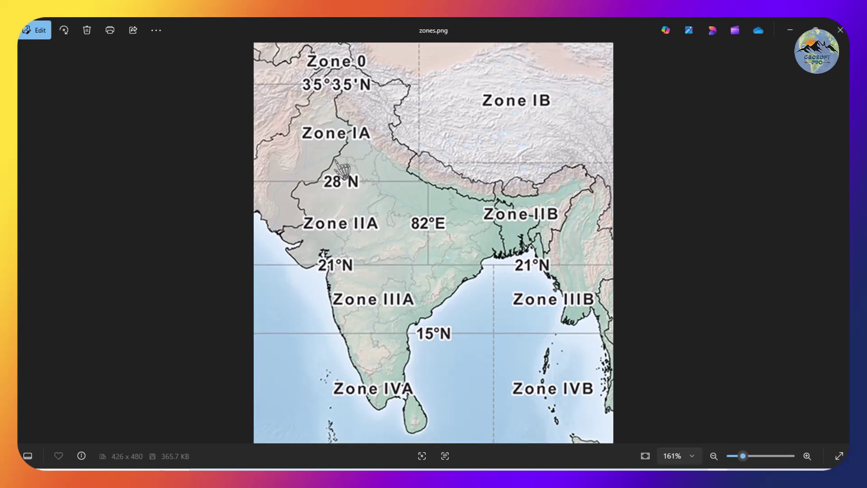
{"action": "scroll", "coordinate": [342, 171], "scroll_direction": "up", "scroll_amount": 2}
{"action": "left_click", "coordinate": [286, 149]}
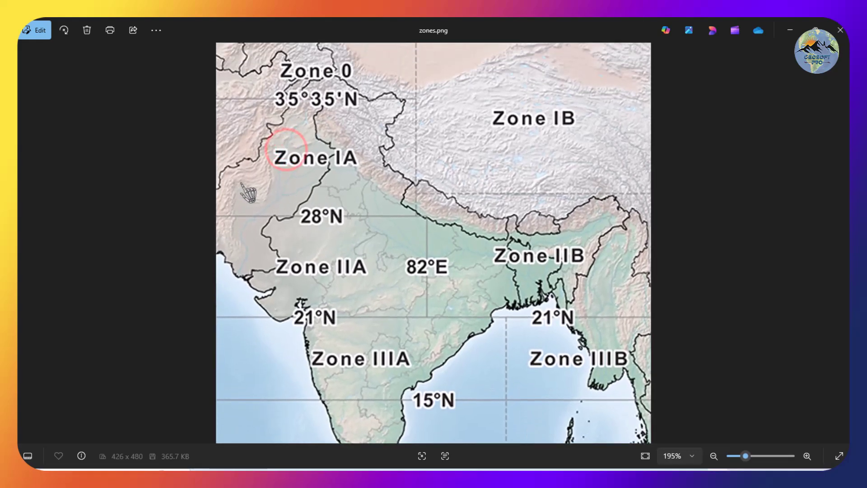
{"action": "scroll", "coordinate": [251, 185], "scroll_direction": "up", "scroll_amount": 1}
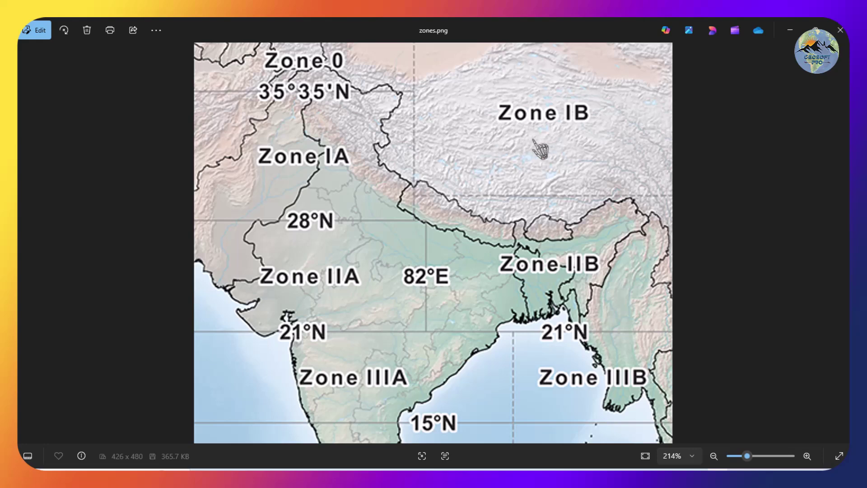
{"action": "scroll", "coordinate": [524, 148], "scroll_direction": "down", "scroll_amount": 2}
{"action": "scroll", "coordinate": [429, 316], "scroll_direction": "down", "scroll_amount": 2}
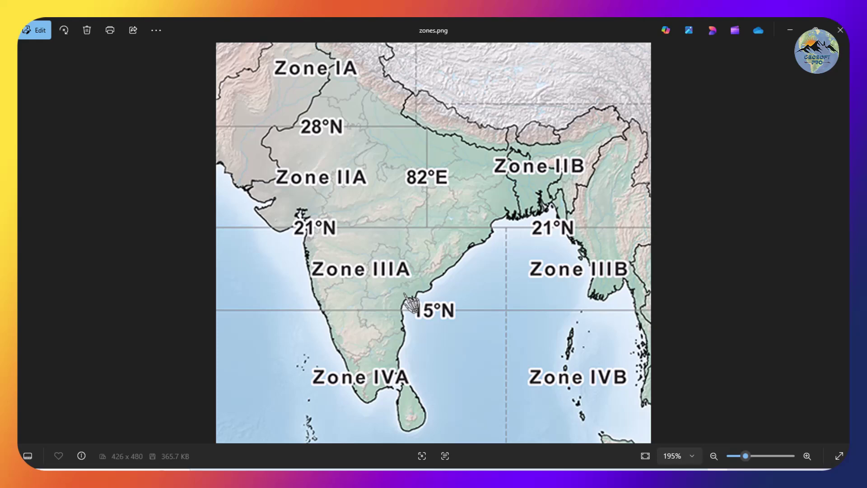
{"action": "scroll", "coordinate": [410, 303], "scroll_direction": "down", "scroll_amount": 4}
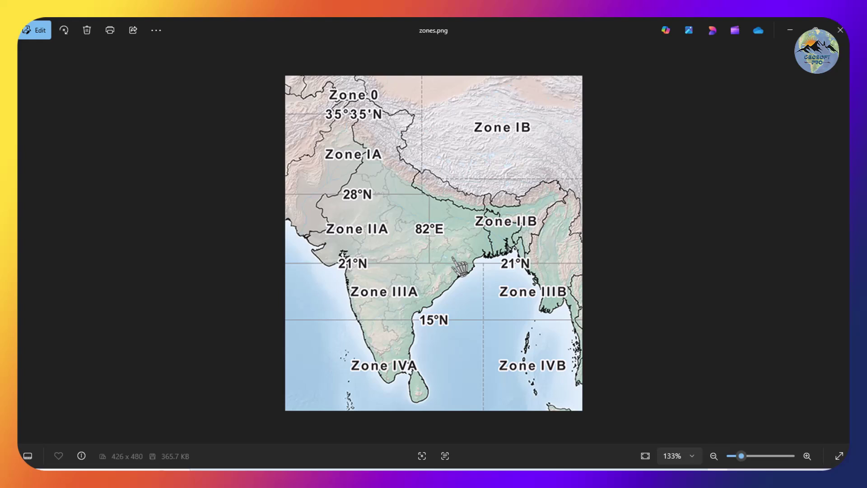
{"action": "left_click", "coordinate": [841, 30]}
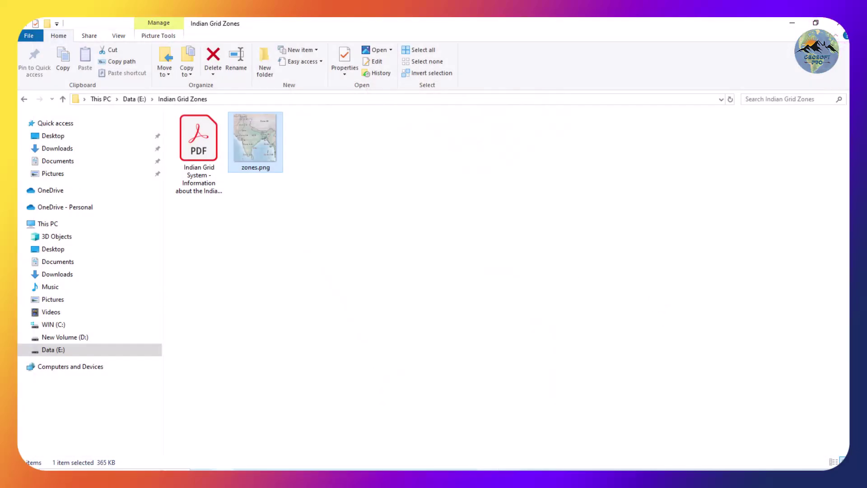
{"action": "left_click", "coordinate": [594, 461]}
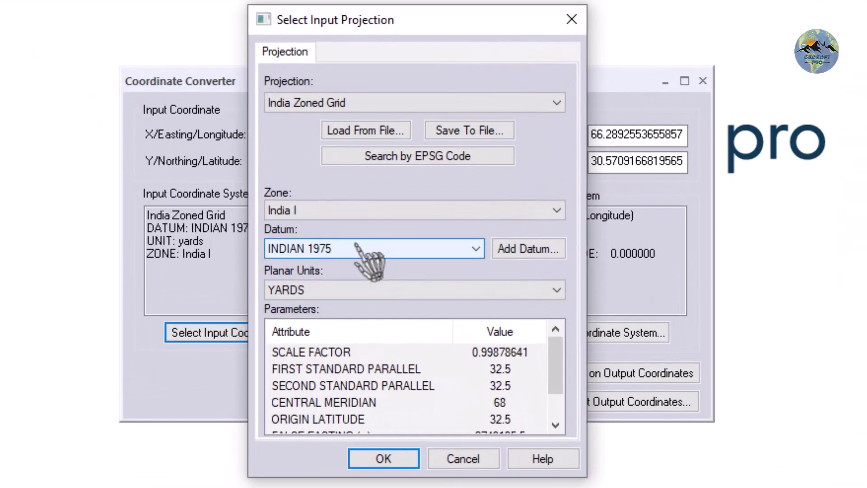
Set the datum of the input projection to INDIAN 1975
{"action": "left_click", "coordinate": [356, 246]}
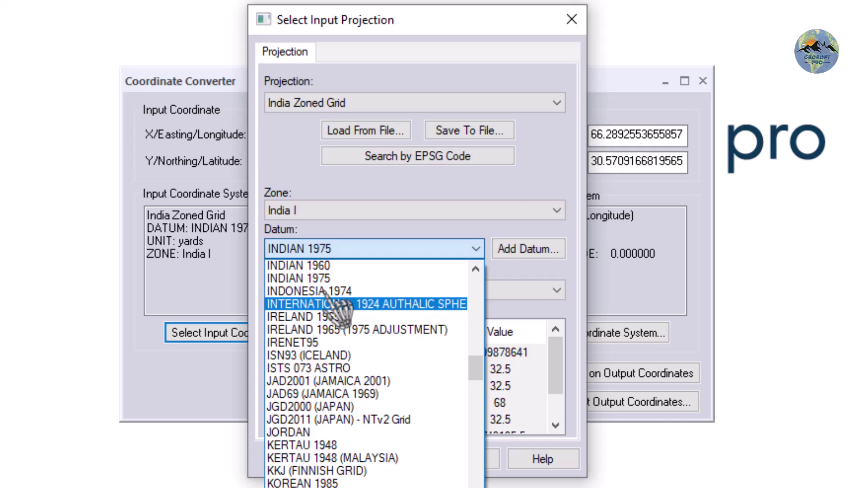
{"action": "scroll", "coordinate": [324, 293], "scroll_direction": "up", "scroll_amount": 1}
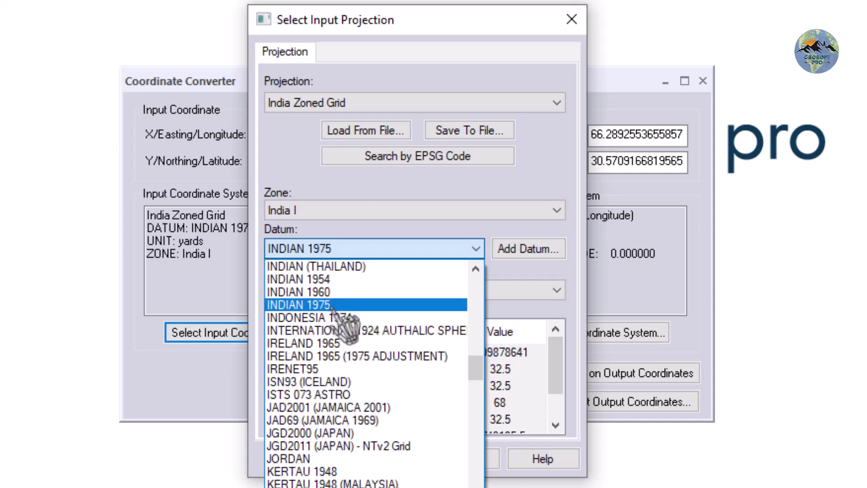
{"action": "left_click", "coordinate": [333, 306]}
Set the planar units to YARDS and accept the input projection settings
{"action": "left_click", "coordinate": [334, 291]}
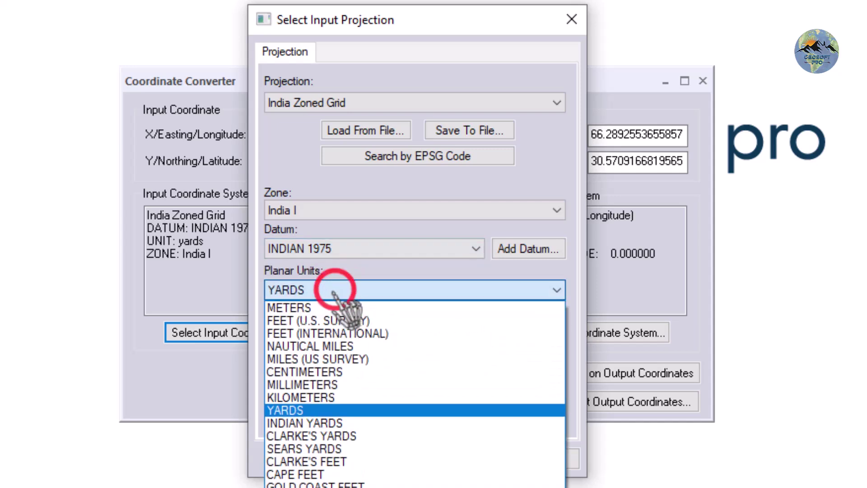
{"action": "left_click", "coordinate": [317, 410]}
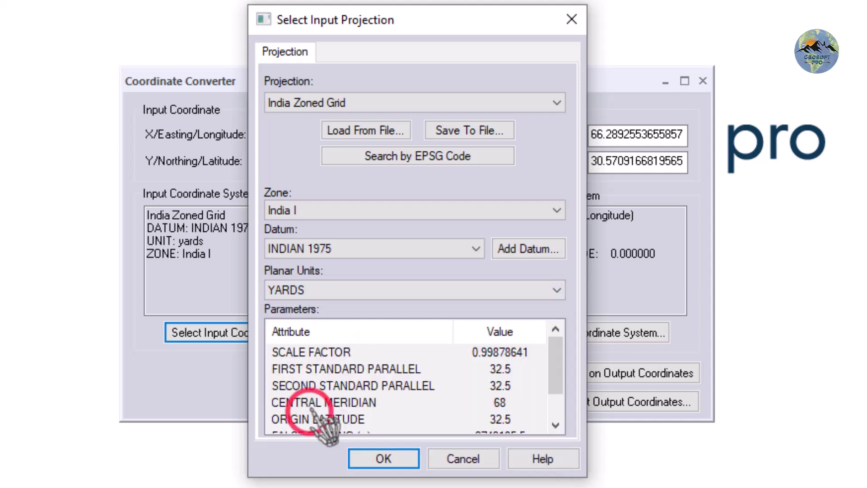
{"action": "left_click", "coordinate": [362, 292]}
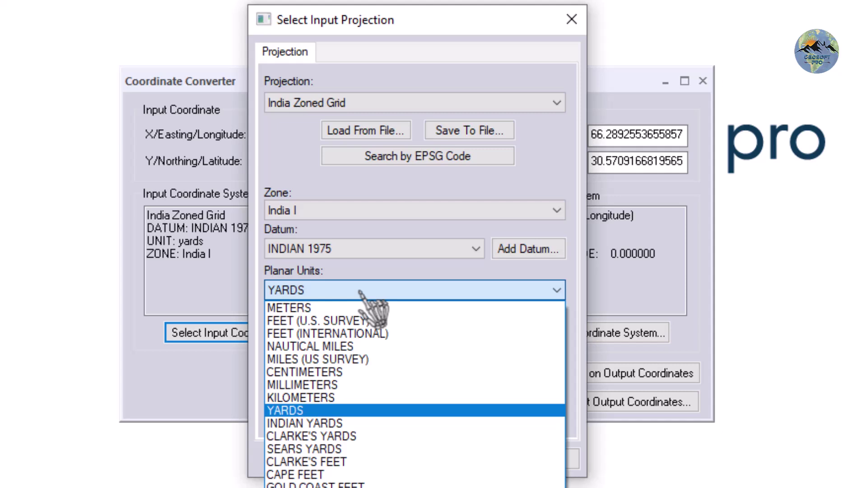
{"action": "left_click", "coordinate": [343, 411]}
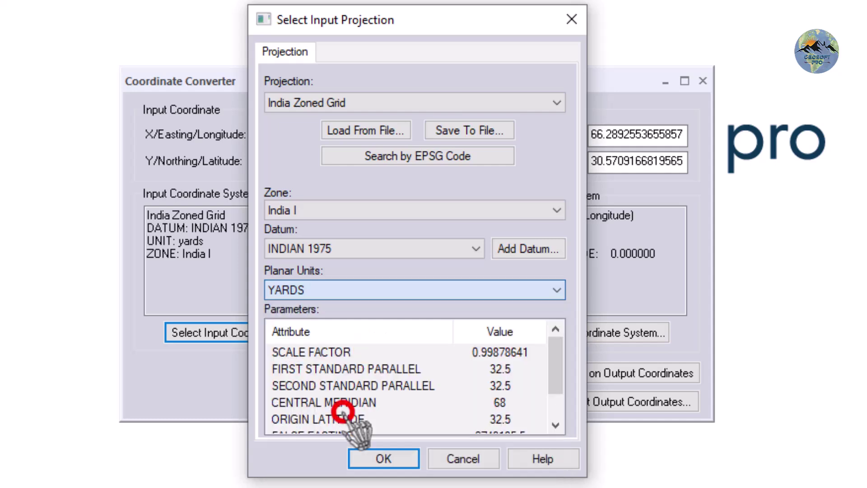
{"action": "left_click", "coordinate": [379, 459]}
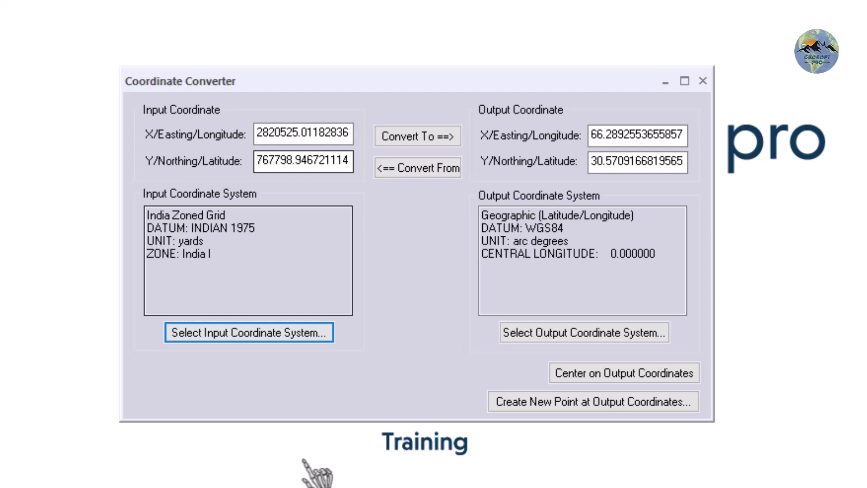
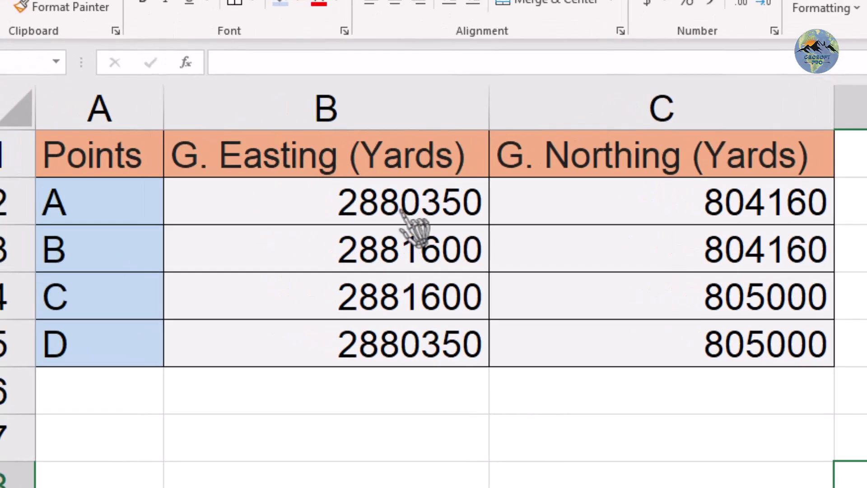
Copy point A's easting, 2880350, from the Excel table and enter it as the input easting in Global Mapper's Coordinate Converter
{"action": "right_click", "coordinate": [379, 205]}
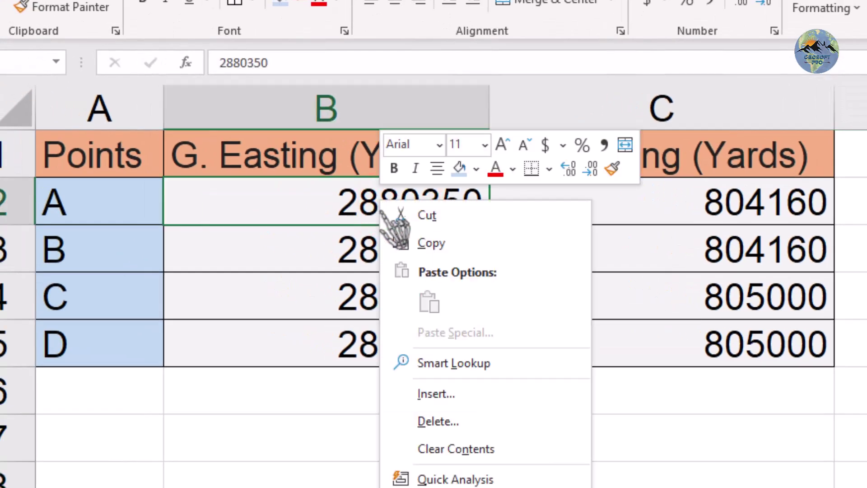
{"action": "left_click", "coordinate": [409, 244]}
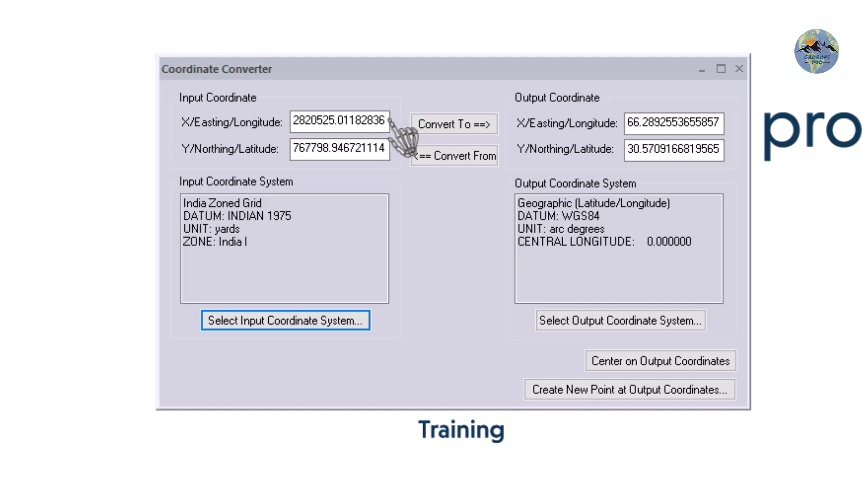
{"action": "left_click", "coordinate": [440, 133]}
{"action": "double_click", "coordinate": [386, 118]}
{"action": "key", "text": "BackSpace"}
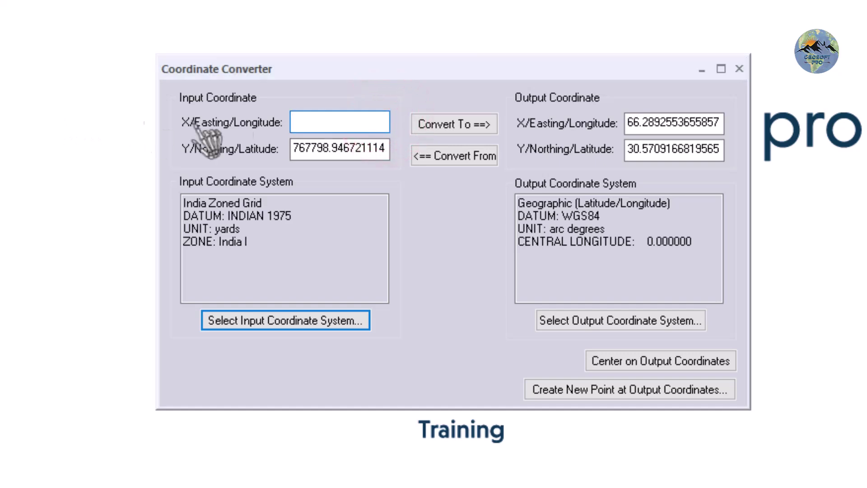
{"action": "left_click", "coordinate": [316, 121]}
{"action": "type", "text": "2880350"}
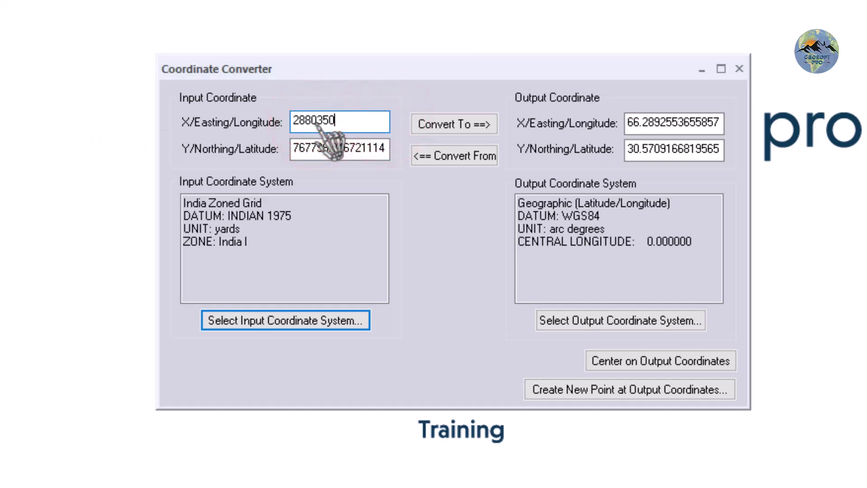
Replace the input northing with point A's northing from the Excel table, 804160, and convert the coordinate to the output system
{"action": "double_click", "coordinate": [386, 149]}
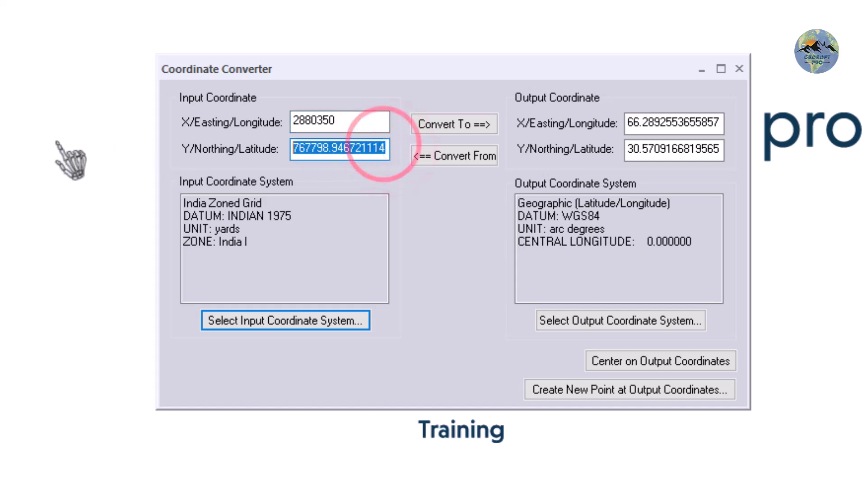
{"action": "key", "text": "BackSpace"}
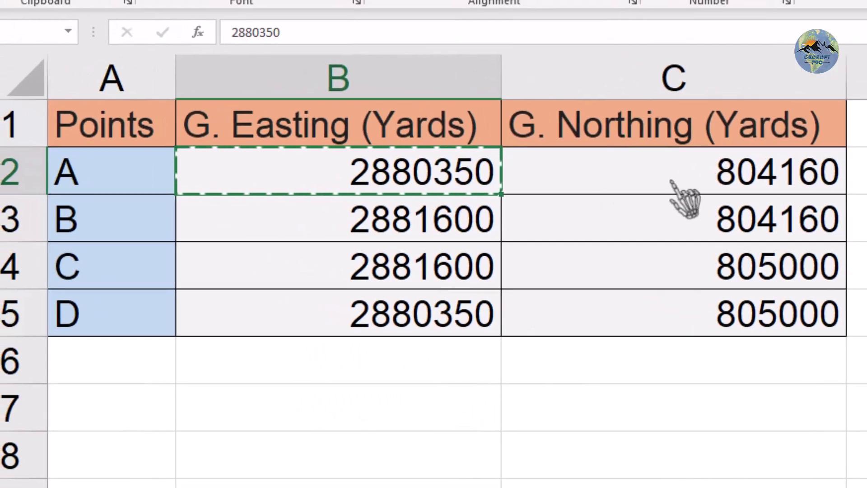
{"action": "left_click", "coordinate": [572, 161]}
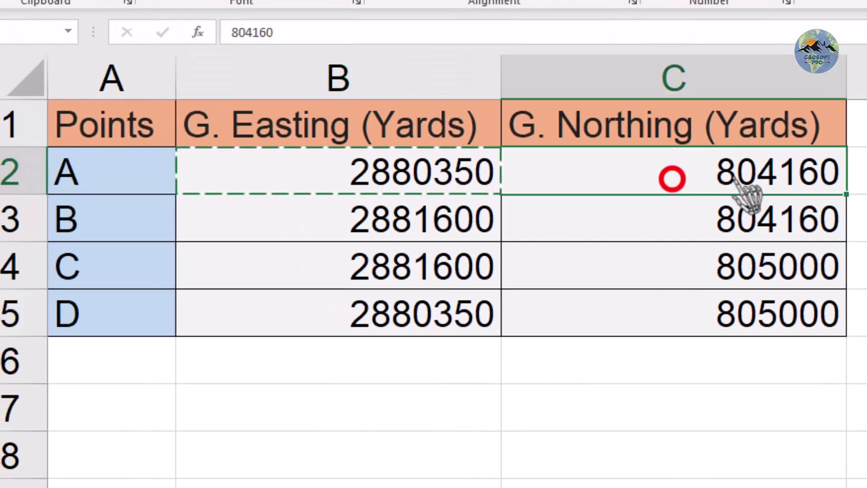
{"action": "double_click", "coordinate": [785, 176]}
{"action": "left_click_drag", "start_coordinate": [699, 173], "coordinate": [840, 172]}
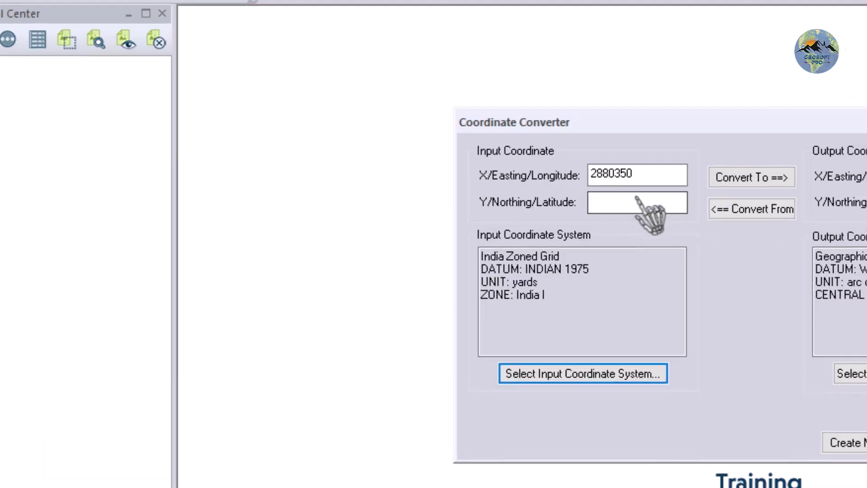
{"action": "left_click", "coordinate": [651, 199]}
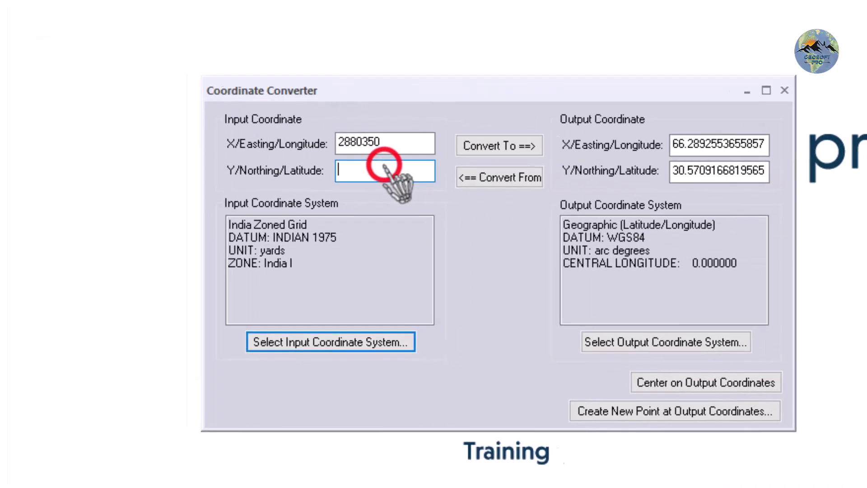
{"action": "key", "text": "ctrl+v"}
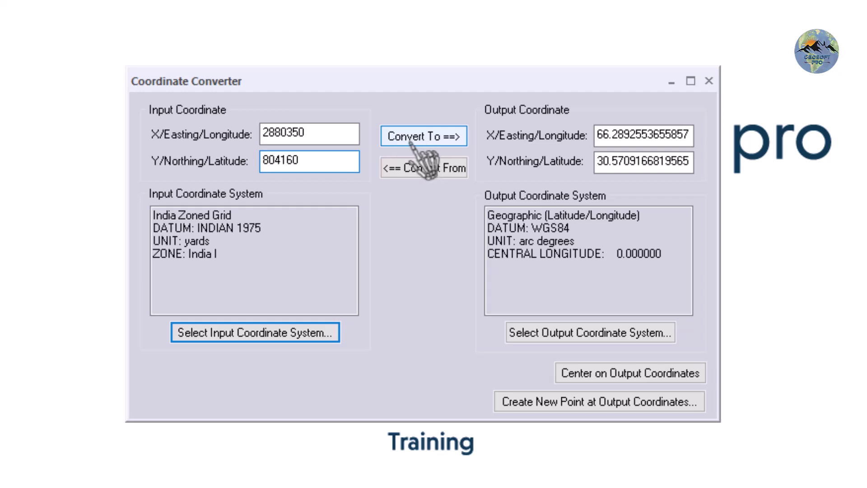
{"action": "left_click", "coordinate": [441, 140]}
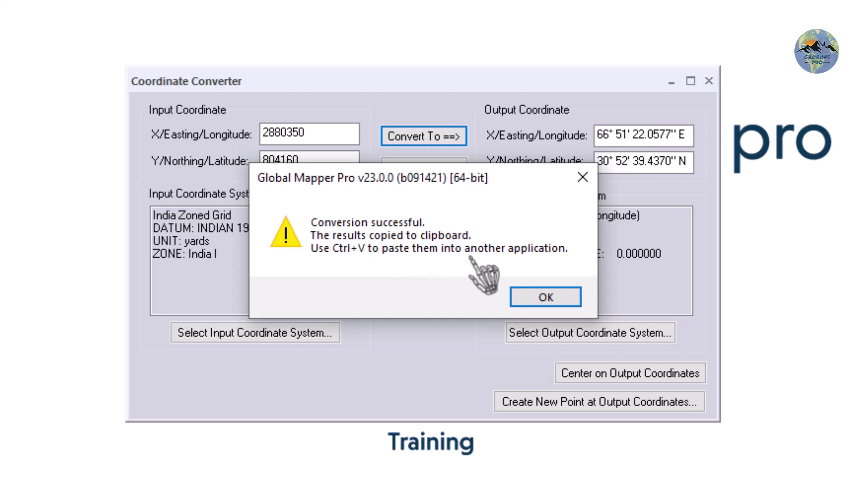
{"action": "left_click", "coordinate": [523, 299]}
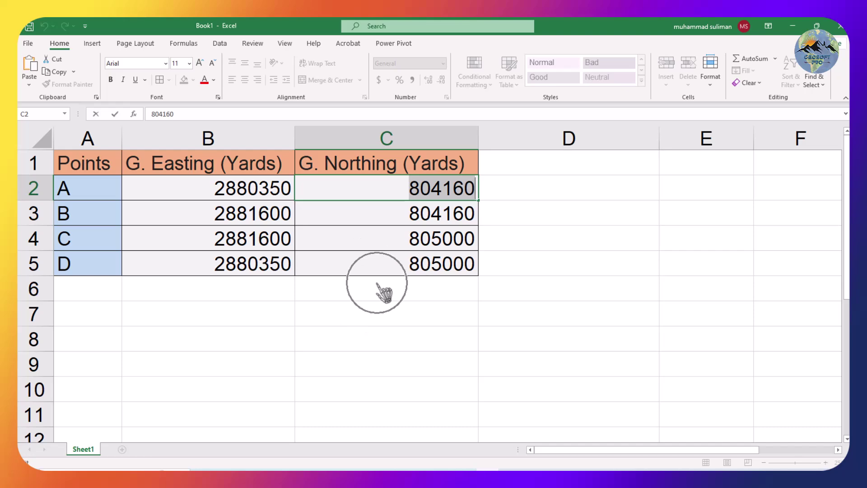
Switch to Excel and add the headers Points, Easting and Northing in cells E1 to G1
{"action": "left_click", "coordinate": [356, 338]}
{"action": "scroll", "coordinate": [362, 310], "scroll_direction": "down", "scroll_amount": 3}
{"action": "scroll", "coordinate": [413, 260], "scroll_direction": "down", "scroll_amount": 2}
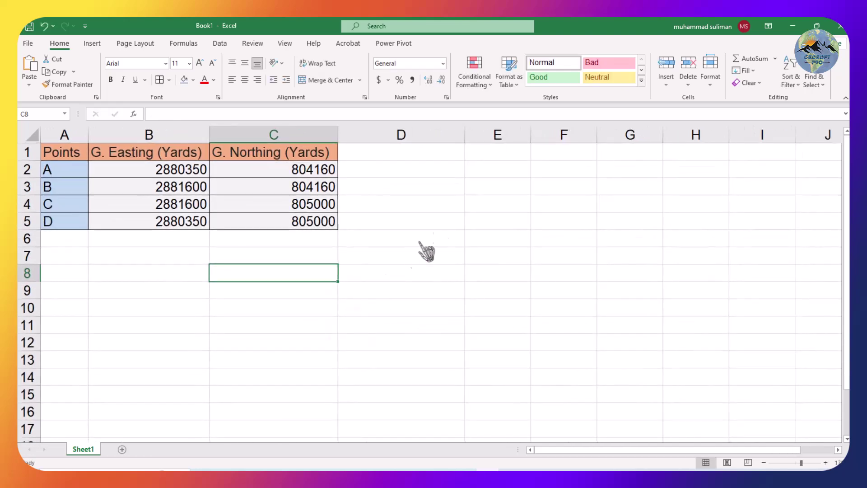
{"action": "left_click", "coordinate": [494, 155]}
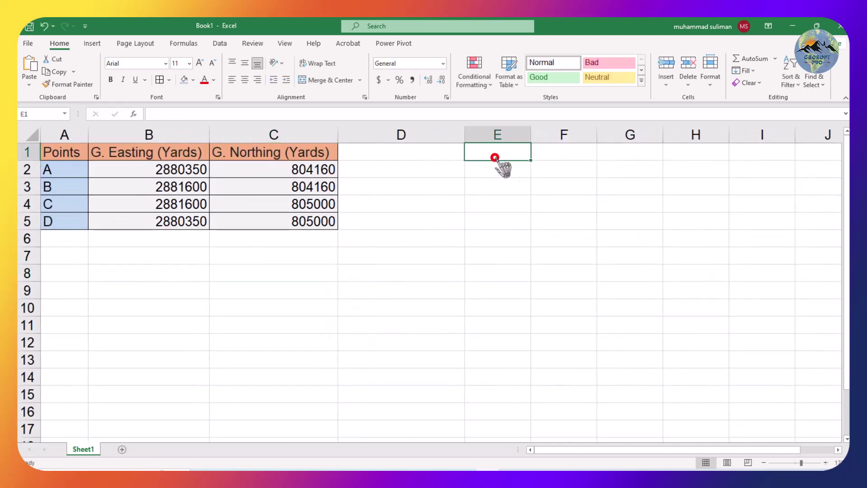
{"action": "type", "text": "Po"}
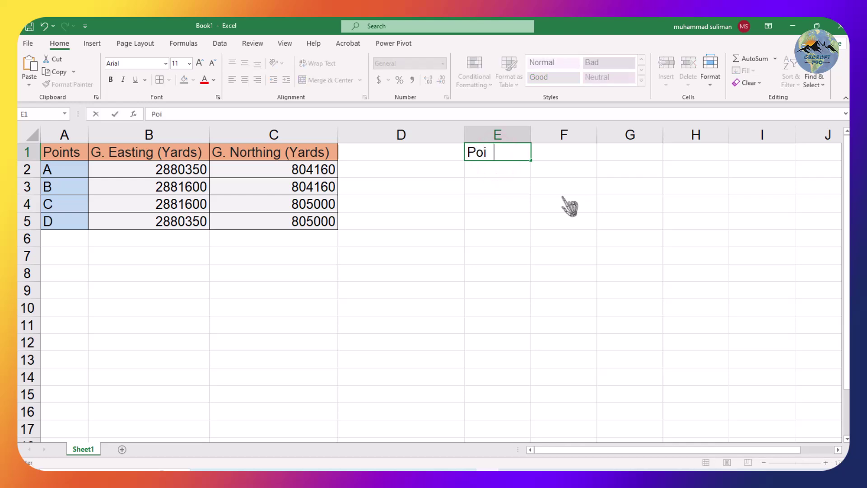
{"action": "type", "text": "ints"}
{"action": "left_click", "coordinate": [569, 154]}
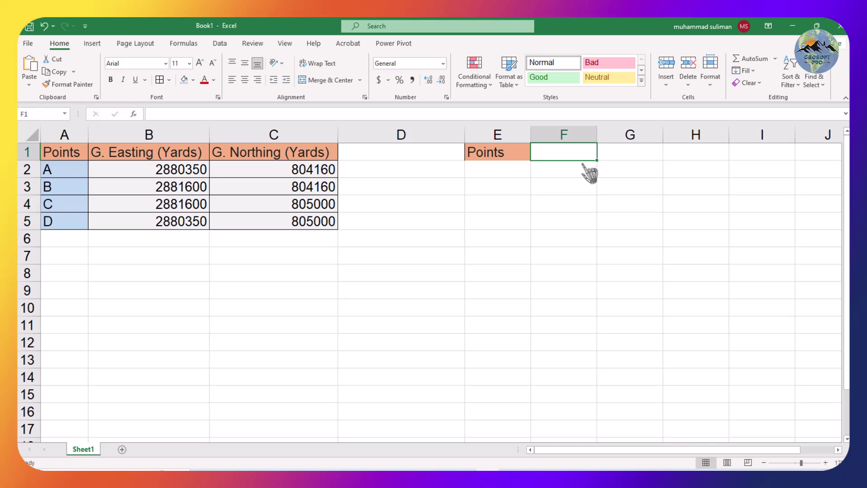
{"action": "type", "text": "Easting"}
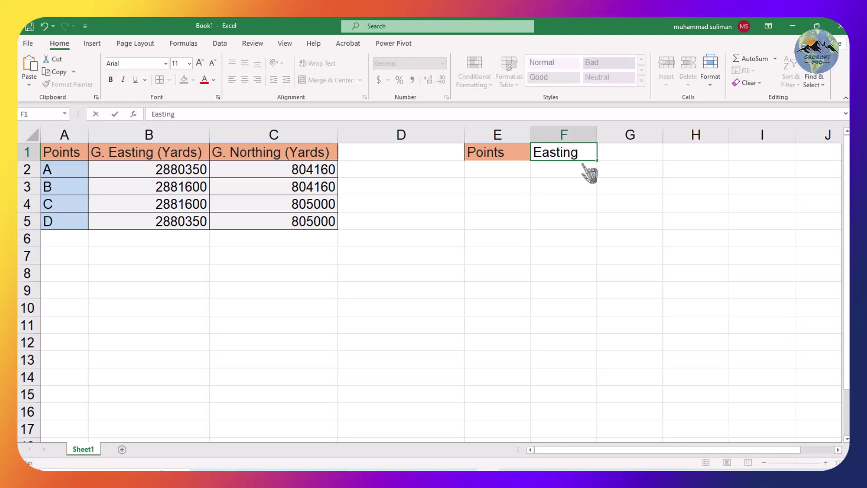
{"action": "left_click", "coordinate": [631, 156]}
{"action": "type", "text": "Northing"}
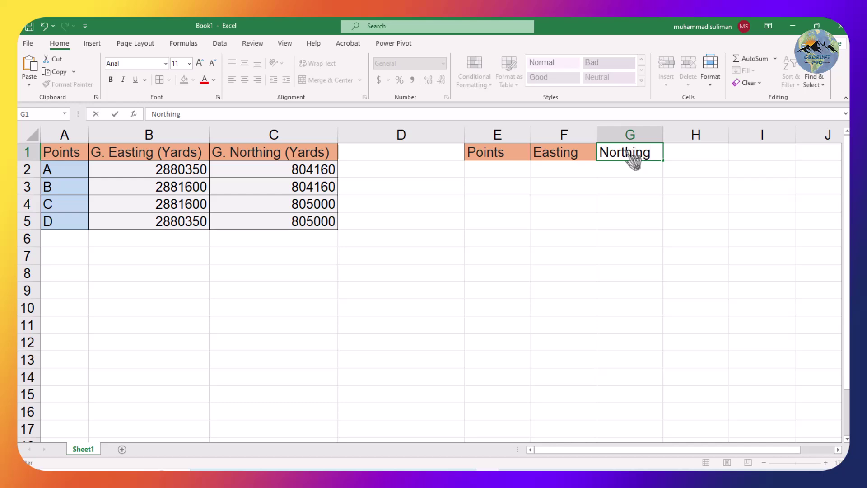
{"action": "left_click", "coordinate": [620, 185]}
Paste point A's converted coordinates into cells F2 and G2 and fit the widths of columns F and G
{"action": "left_click", "coordinate": [545, 173]}
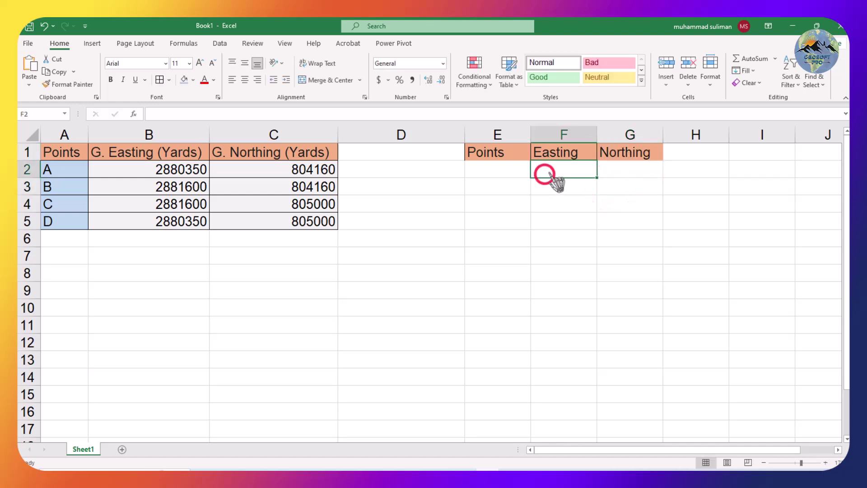
{"action": "right_click", "coordinate": [553, 172]}
{"action": "left_click", "coordinate": [578, 226]}
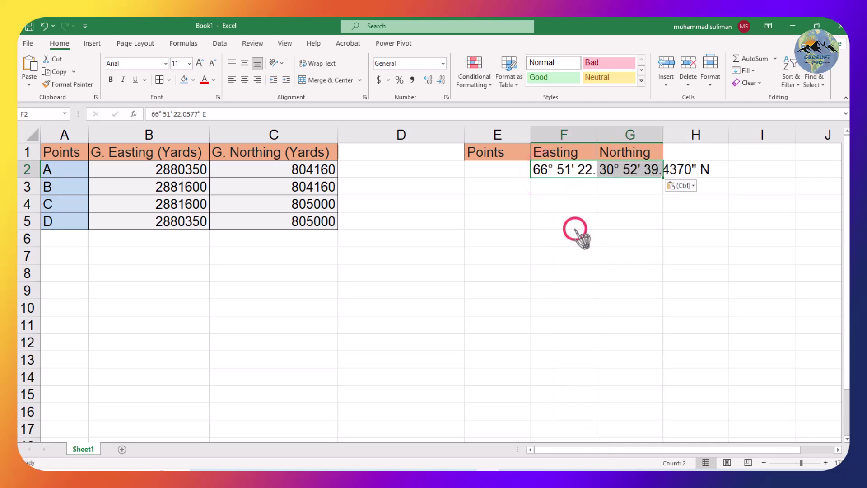
{"action": "left_click", "coordinate": [619, 218]}
{"action": "double_click", "coordinate": [596, 136]}
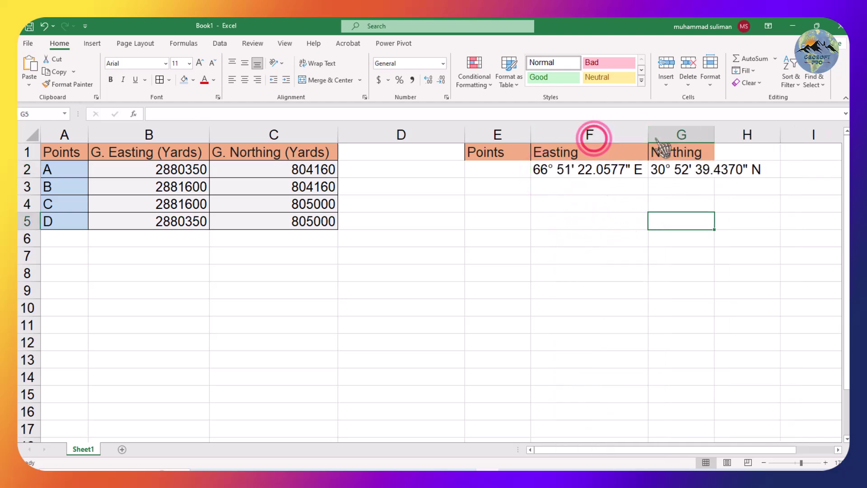
{"action": "double_click", "coordinate": [713, 135]}
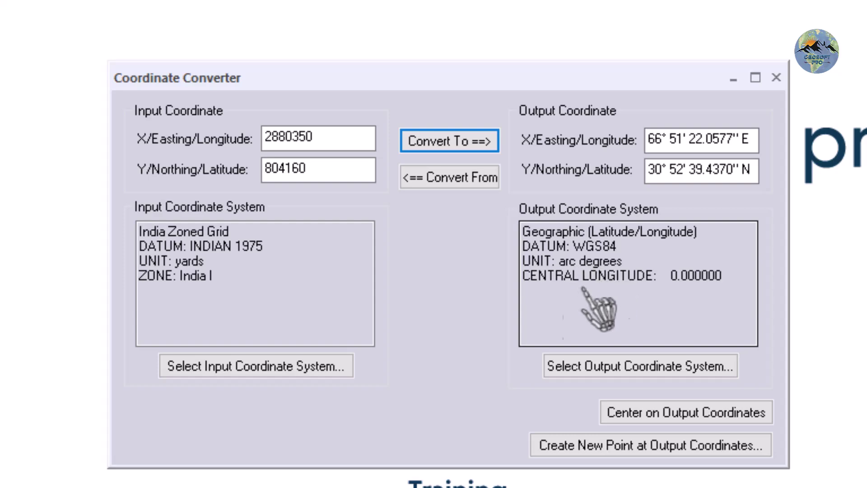
Review the converter's output projection settings, and search for point A's converted coordinates in Google Earth Pro
{"action": "left_click", "coordinate": [629, 366]}
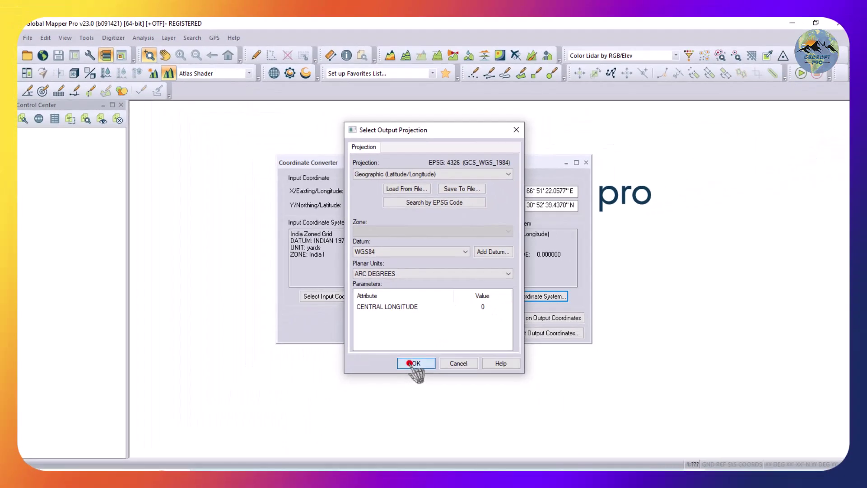
{"action": "left_click", "coordinate": [411, 486]}
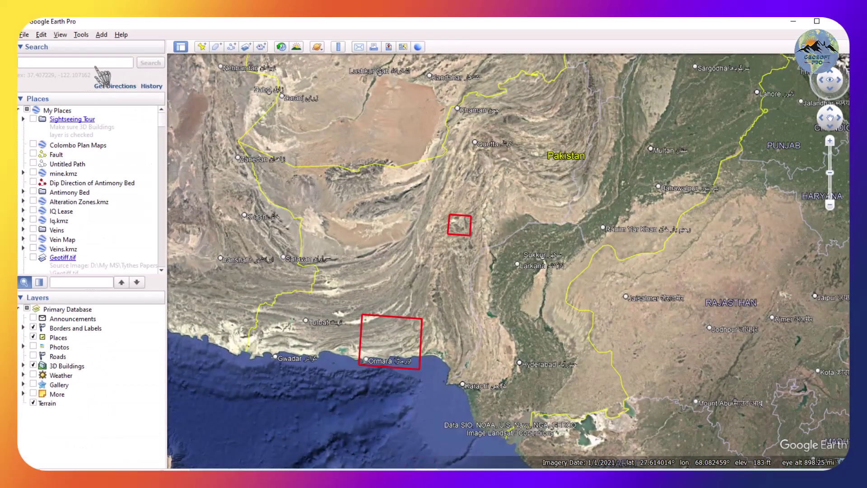
{"action": "left_click", "coordinate": [96, 63]}
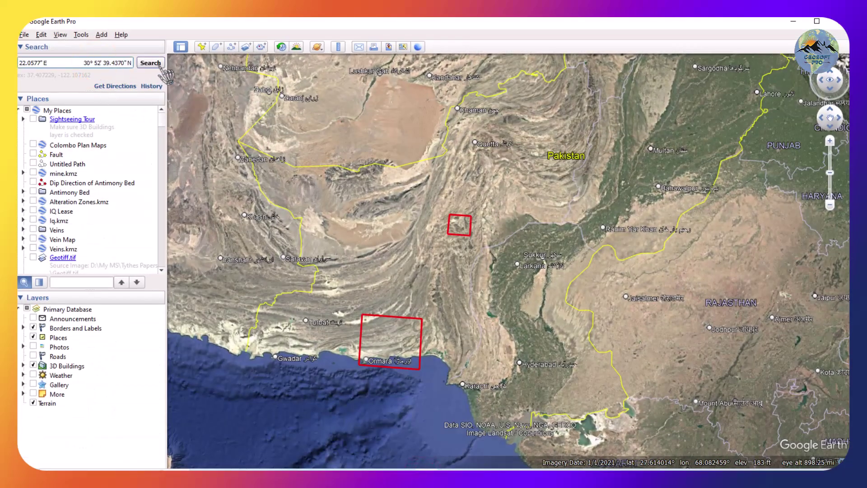
{"action": "left_click", "coordinate": [158, 63]}
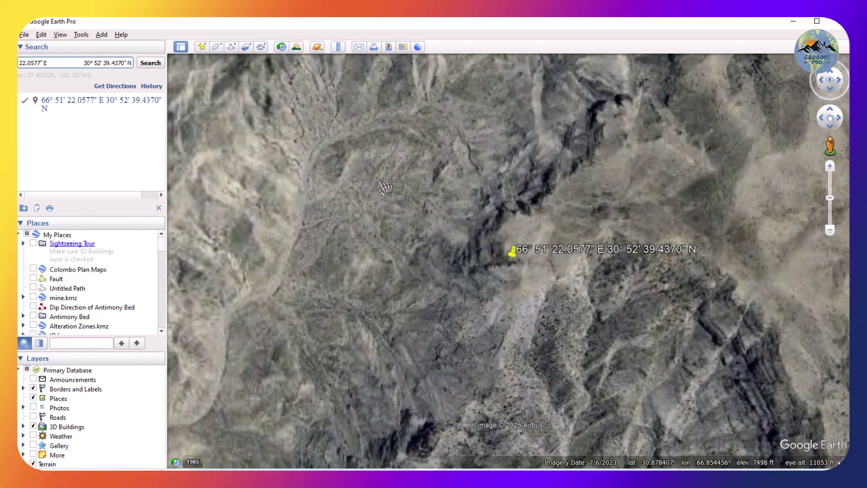
Add a placemark named A at the searched coordinates
{"action": "left_click", "coordinate": [201, 47]}
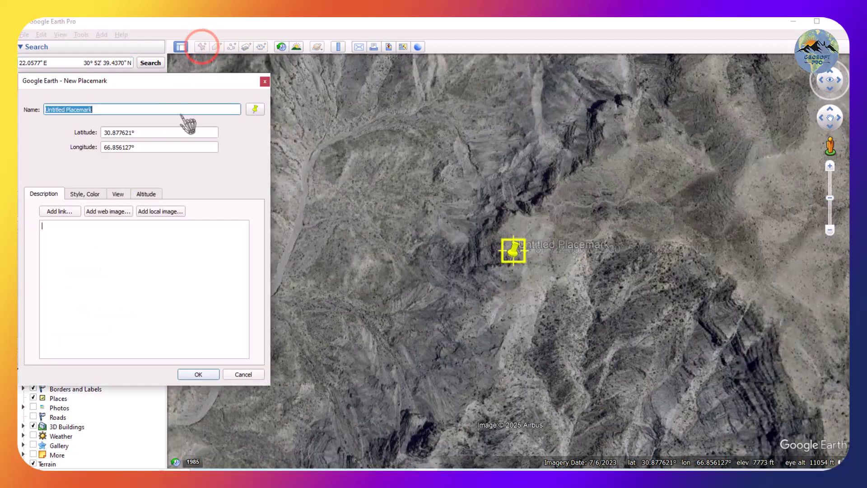
{"action": "triple_click", "coordinate": [138, 109]}
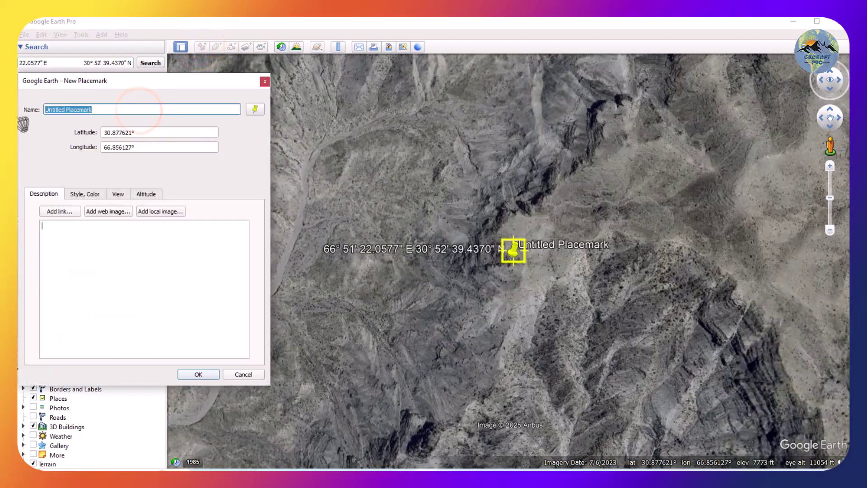
{"action": "type", "text": "A"}
{"action": "left_click", "coordinate": [164, 332]}
{"action": "left_click", "coordinate": [195, 375]}
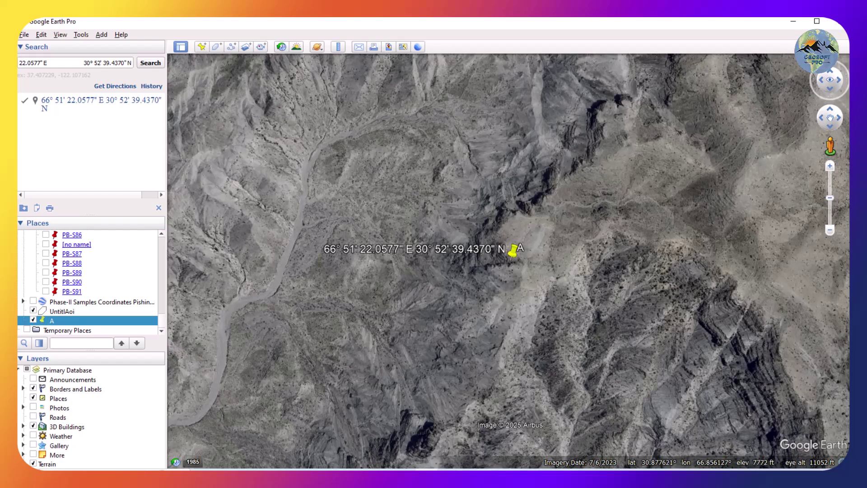
Copy point B's easting, 2881600, from the Excel table into the input easting of Global Mapper's Coordinate Converter
{"action": "left_click", "coordinate": [487, 434]}
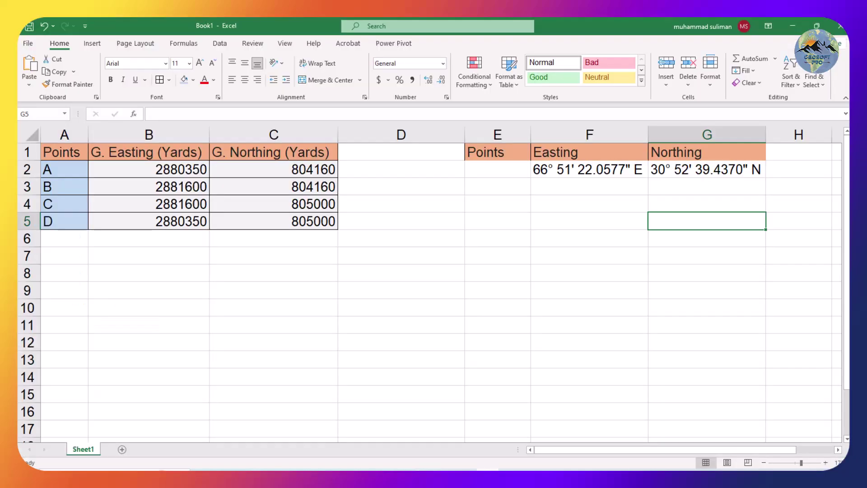
{"action": "left_click", "coordinate": [193, 182]}
{"action": "right_click", "coordinate": [195, 190]}
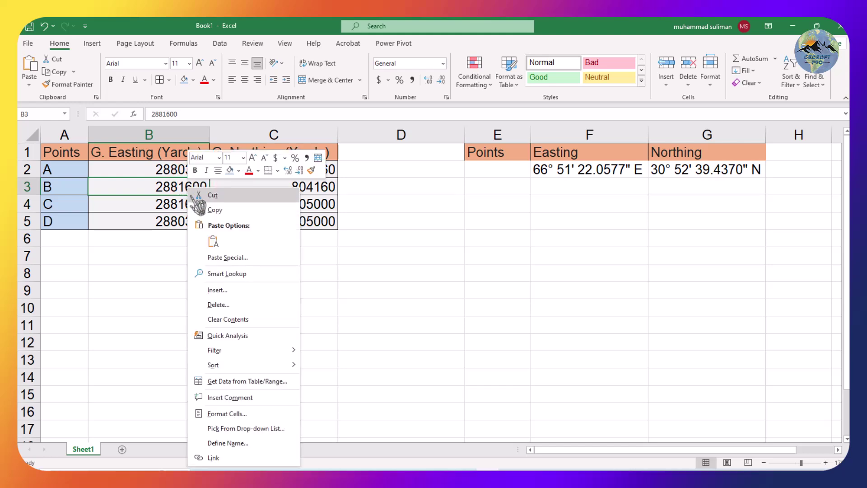
{"action": "left_click", "coordinate": [199, 204]}
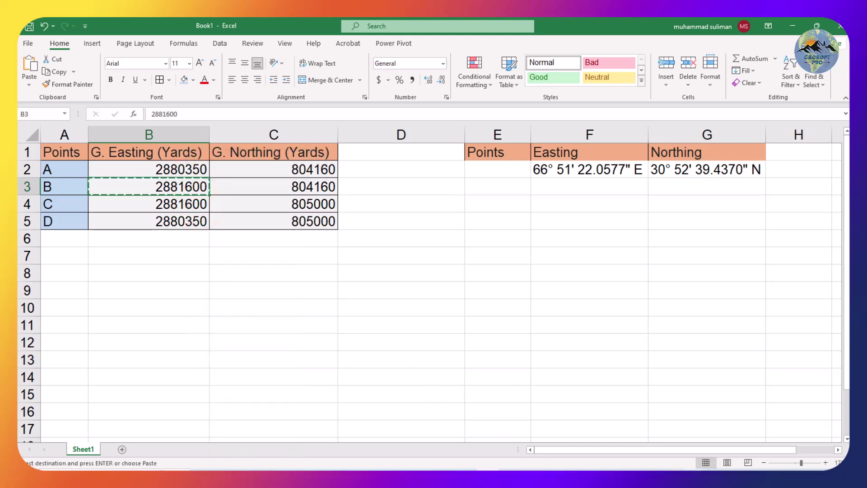
{"action": "key", "text": "alt+Tab"}
{"action": "double_click", "coordinate": [375, 188]}
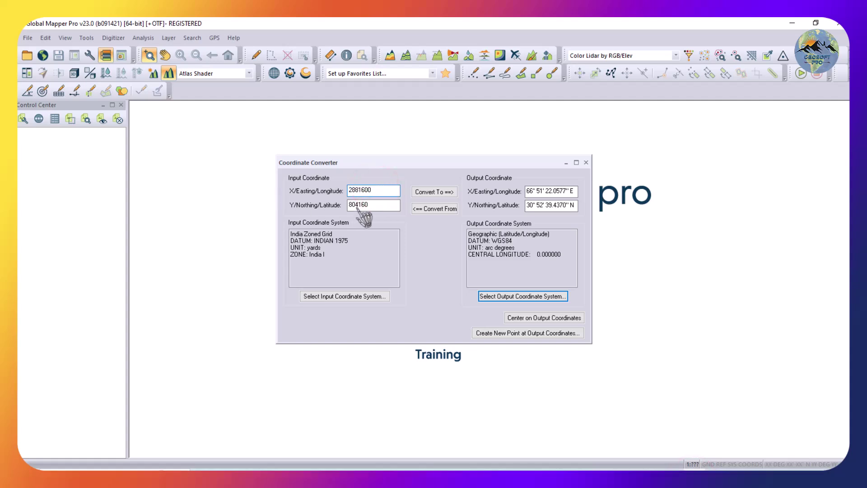
Copy point B's northing, 804160, from Excel into Global Mapper's Coordinate Converter and convert the point to WGS84 latitude/longitude
{"action": "double_click", "coordinate": [382, 205]}
{"action": "key", "text": "BackSpace"}
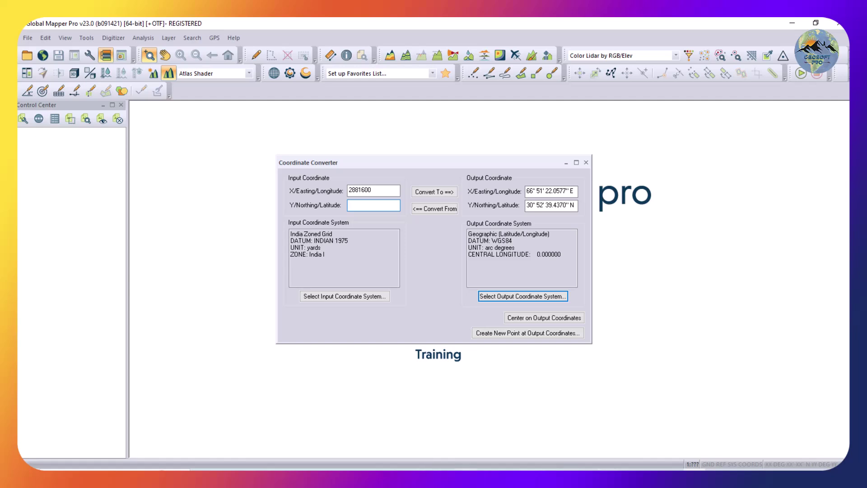
{"action": "key", "text": "alt+Tab"}
{"action": "left_click", "coordinate": [286, 186]}
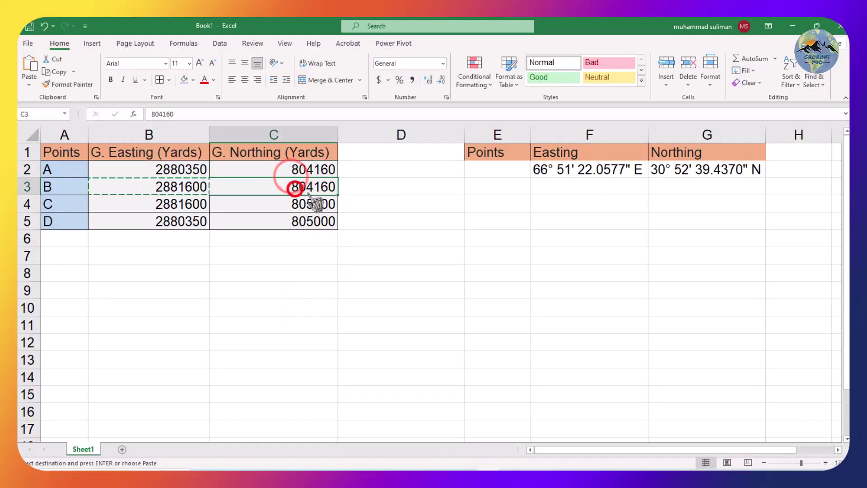
{"action": "right_click", "coordinate": [312, 195]}
{"action": "left_click", "coordinate": [341, 210]}
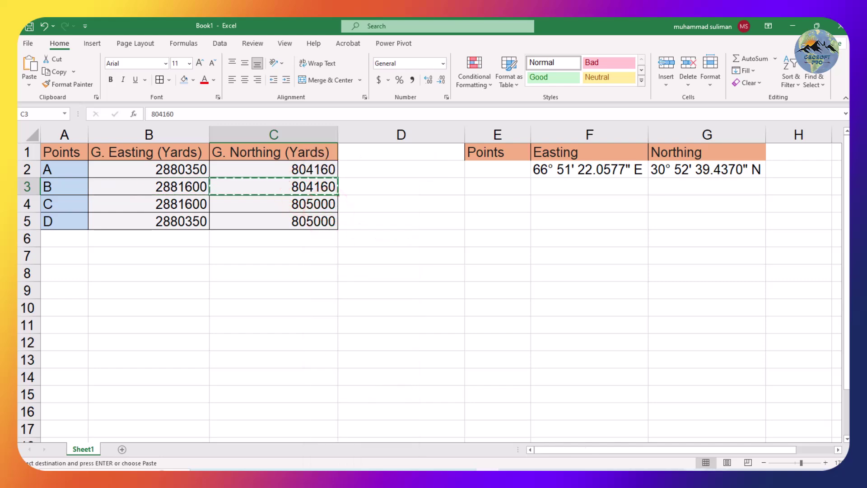
{"action": "key", "text": "alt+Tab"}
{"action": "key", "text": "ctrl+v"}
{"action": "left_click", "coordinate": [430, 194]}
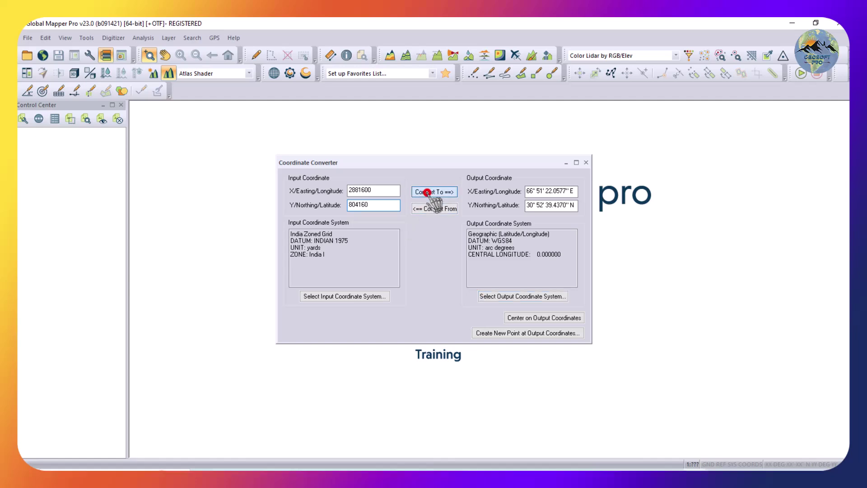
{"action": "left_click", "coordinate": [487, 277]}
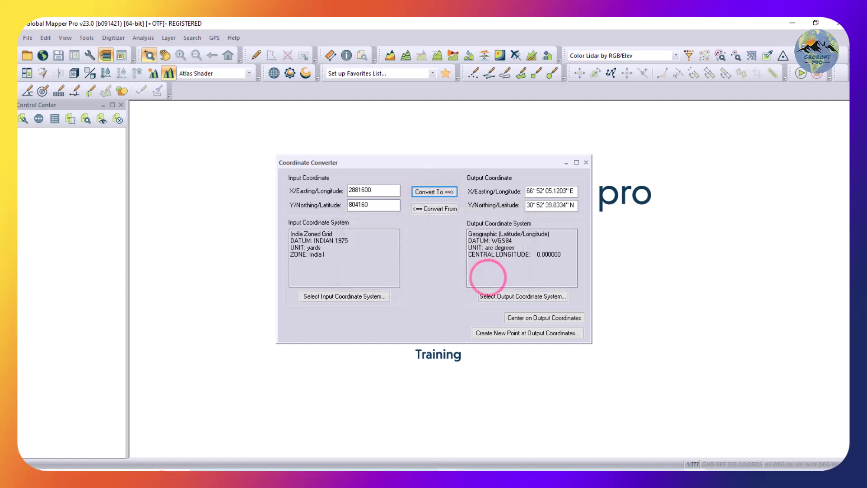
Switch to Excel and paste point B's converted coordinates into cells F3 and G3
{"action": "key", "text": "alt+Tab"}
{"action": "right_click", "coordinate": [548, 188]}
{"action": "left_click", "coordinate": [577, 239]}
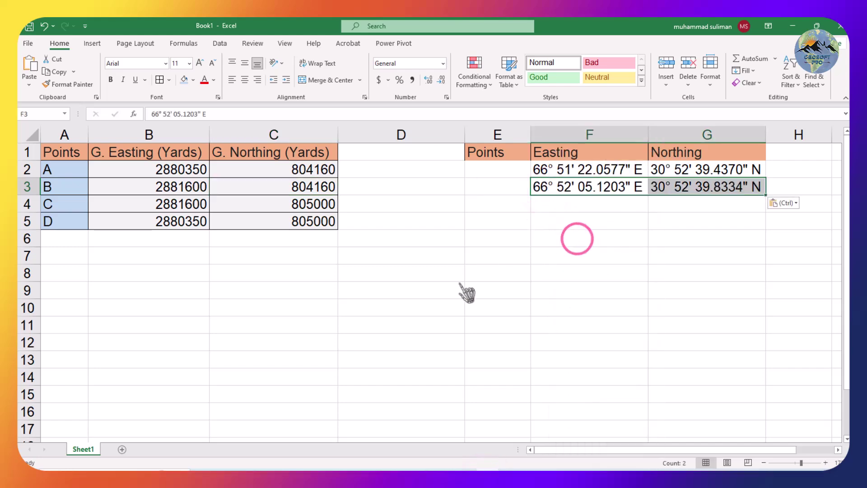
Switch to Google Earth Pro and search for point B's converted coordinates, 66° 52' 05.1203" E 30° 52' 39.8334" N
{"action": "left_click", "coordinate": [427, 470]}
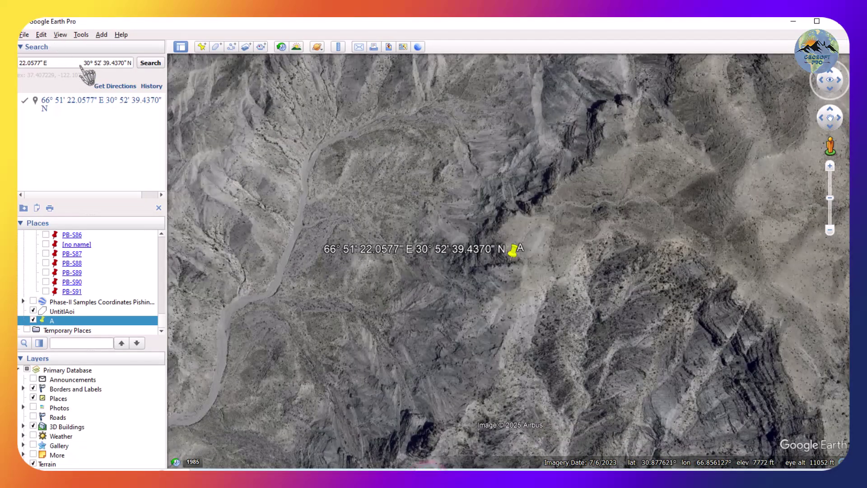
{"action": "left_click_drag", "start_coordinate": [130, 63], "coordinate": [23, 79]}
{"action": "key", "text": "BackSpace"}
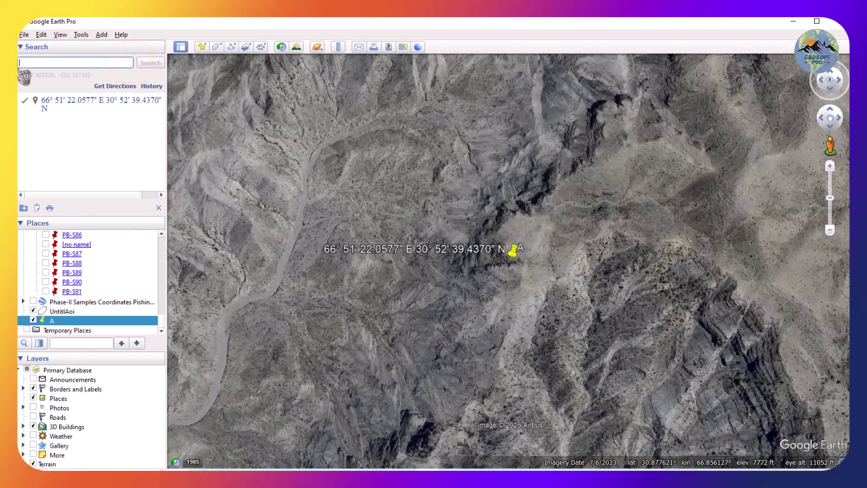
{"action": "key", "text": "ctrl+v"}
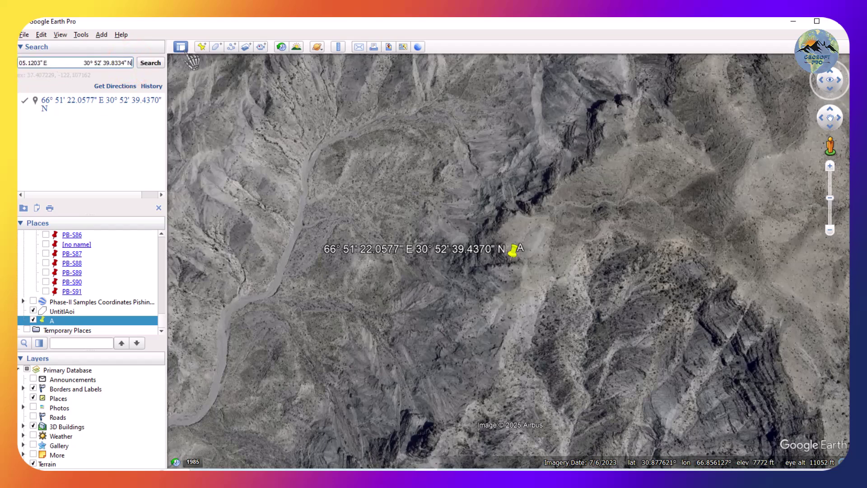
{"action": "left_click", "coordinate": [144, 63]}
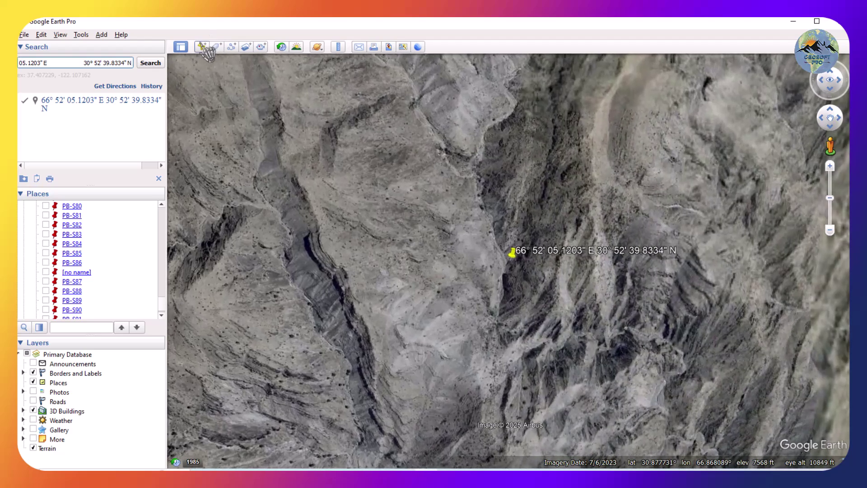
Add a placemark named B at the searched coordinates
{"action": "left_click", "coordinate": [201, 46]}
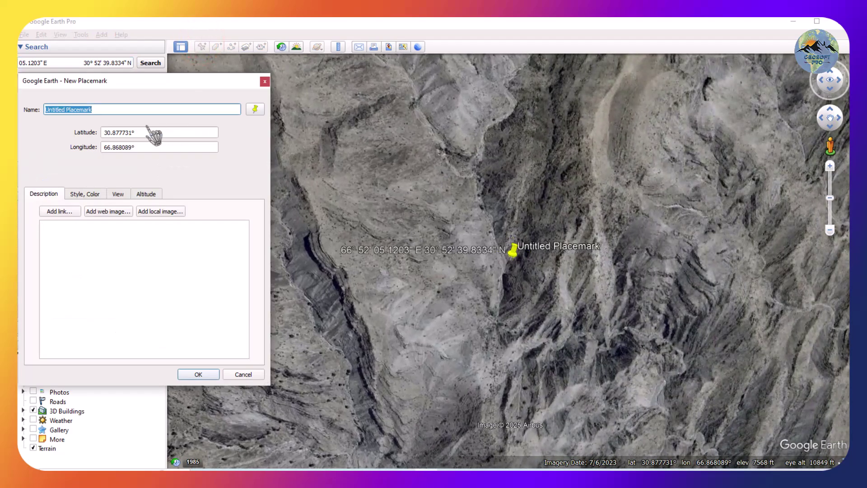
{"action": "left_click", "coordinate": [107, 110]}
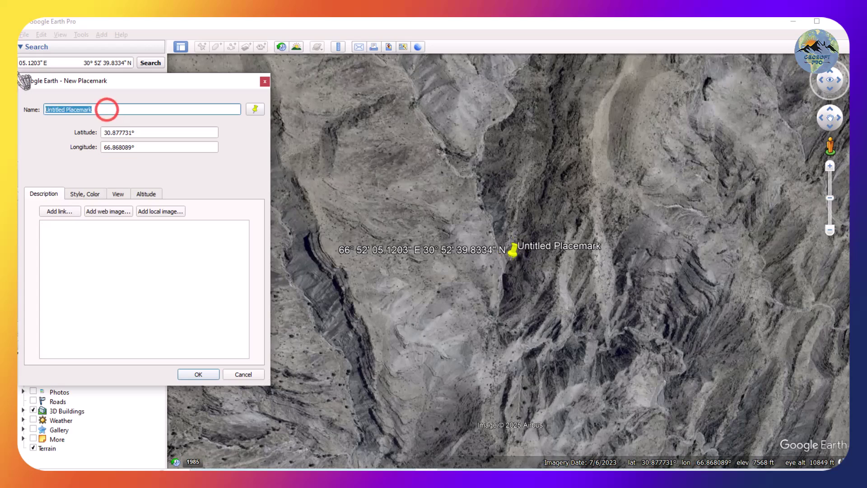
{"action": "type", "text": "B"}
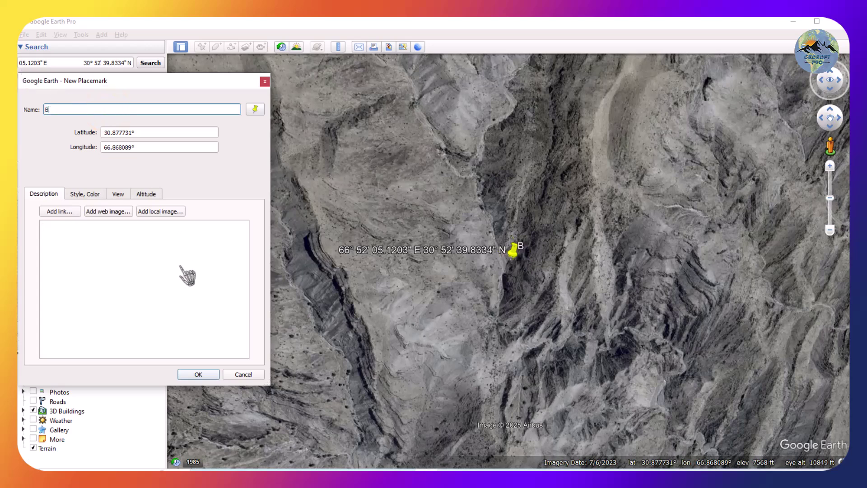
{"action": "left_click", "coordinate": [198, 374]}
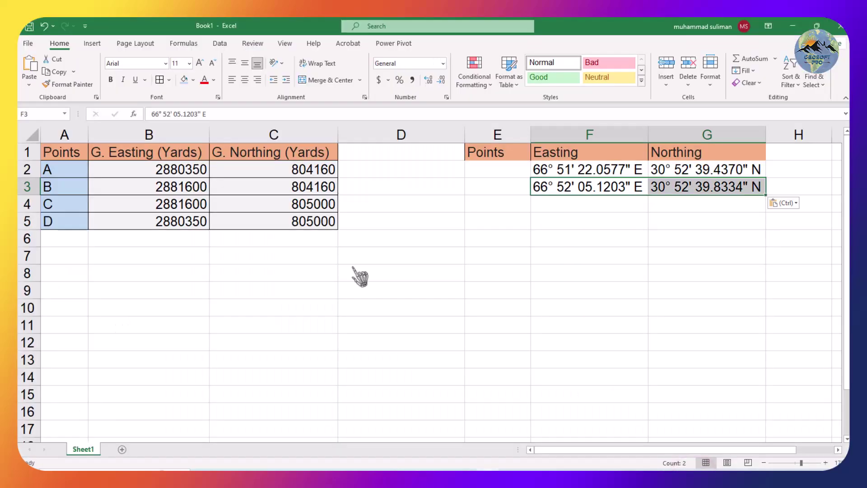
Copy point C's easting, 2881600, from the Excel table into the input easting of Global Mapper's Coordinate Converter
{"action": "left_click", "coordinate": [176, 207]}
{"action": "right_click", "coordinate": [176, 207]}
{"action": "left_click", "coordinate": [201, 209]}
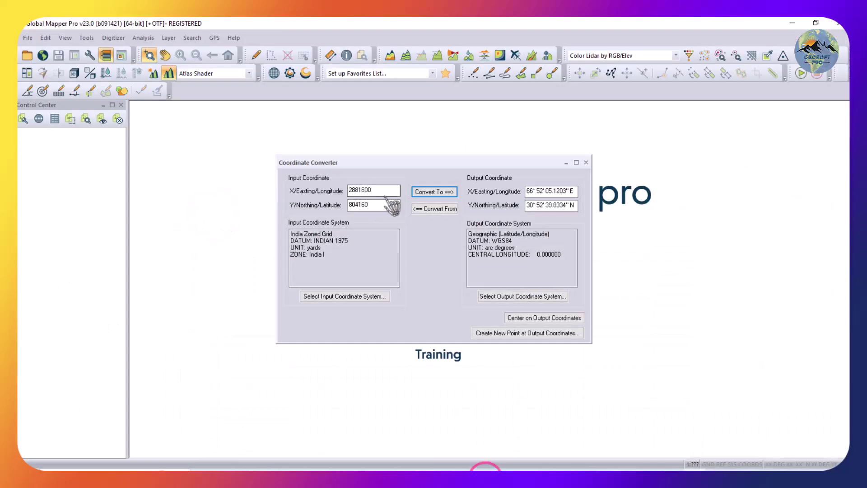
{"action": "double_click", "coordinate": [382, 190]}
{"action": "key", "text": "BackSpace"}
{"action": "key", "text": "ctrl+v"}
Replace the converter's input northing with point C's value, 805000, copied from Excel, and convert the point to WGS84 latitude/longitude
{"action": "double_click", "coordinate": [377, 205]}
{"action": "key", "text": "BackSpace"}
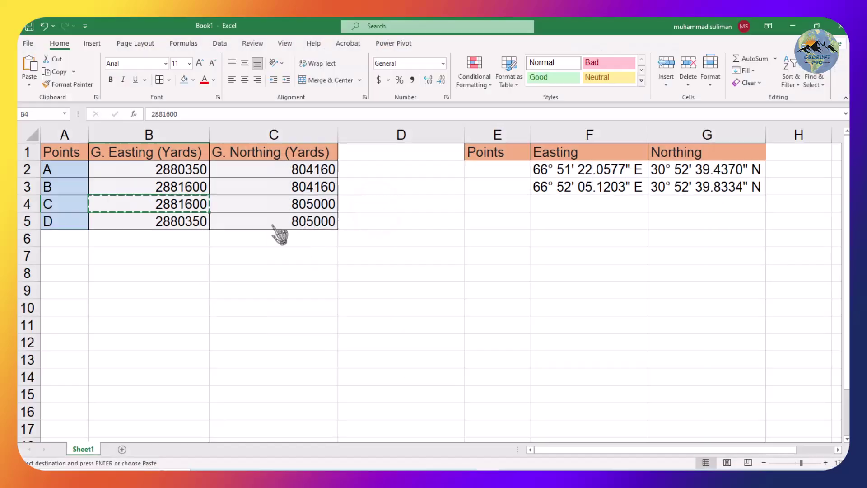
{"action": "left_click", "coordinate": [276, 204]}
{"action": "right_click", "coordinate": [275, 204]}
{"action": "left_click", "coordinate": [302, 213]}
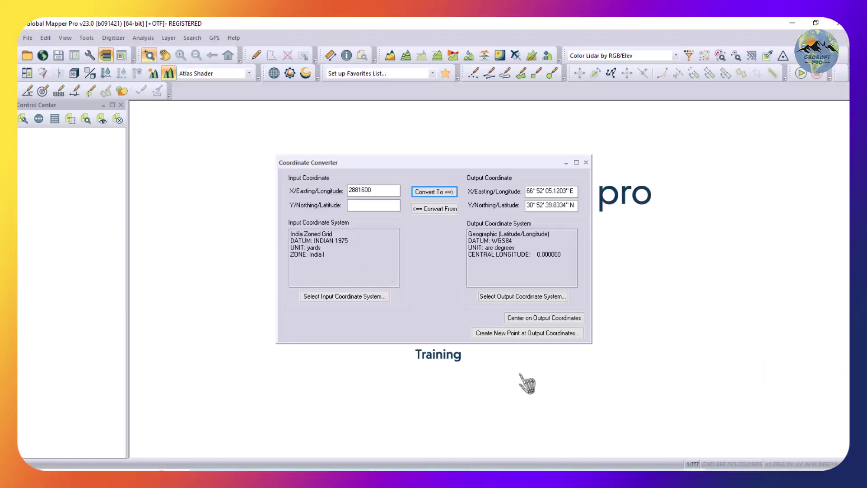
{"action": "left_click", "coordinate": [359, 206]}
{"action": "key", "text": "ctrl+v"}
{"action": "left_click", "coordinate": [429, 191]}
{"action": "left_click", "coordinate": [480, 274]}
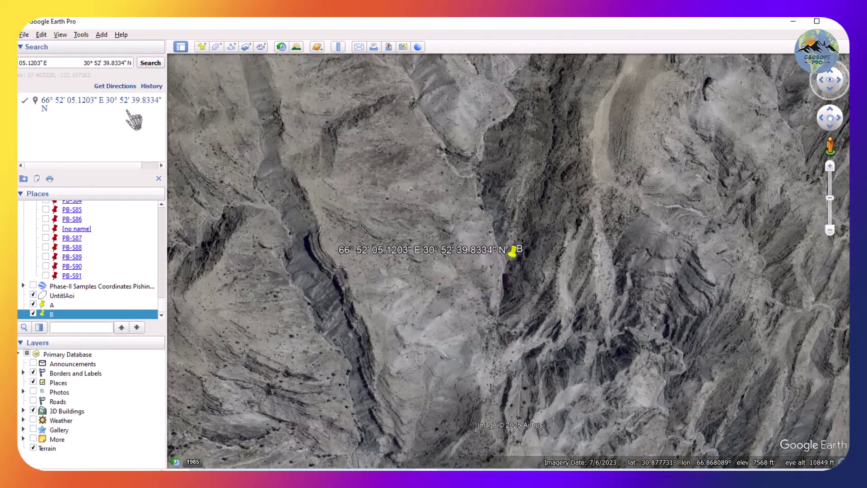
Search for point C's converted coordinates, 66° 52' 04.8131" E 30° 53' 04.7933" N, in Google Earth Pro
{"action": "left_click_drag", "start_coordinate": [129, 63], "coordinate": [44, 63]}
{"action": "left_click", "coordinate": [131, 61]}
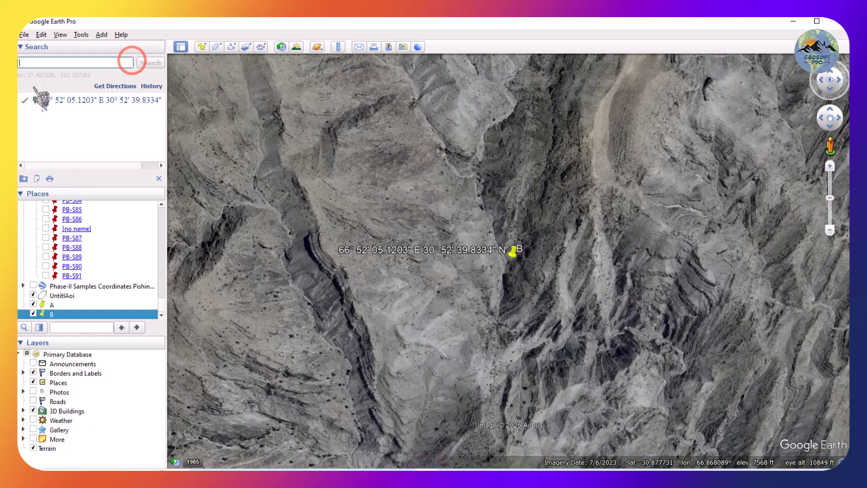
{"action": "key", "text": "ctrl+v"}
{"action": "key", "text": "Return"}
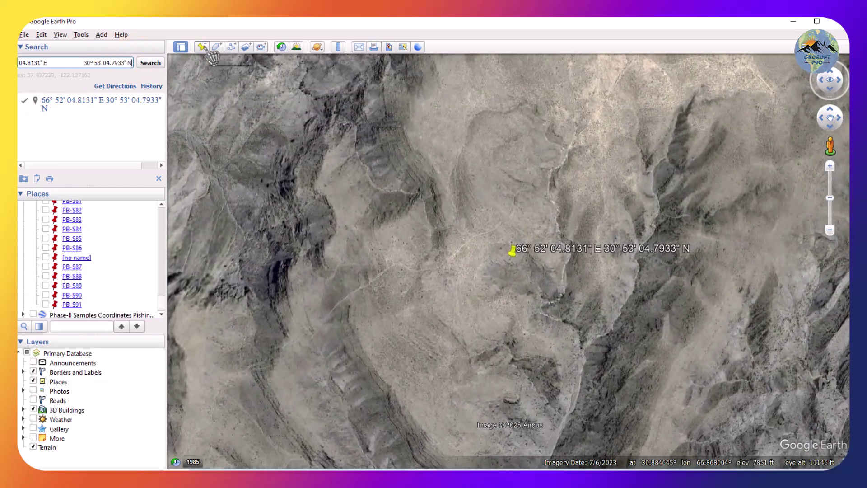
Add a placemark named C at the searched coordinates
{"action": "left_click", "coordinate": [202, 47]}
{"action": "type", "text": "C"}
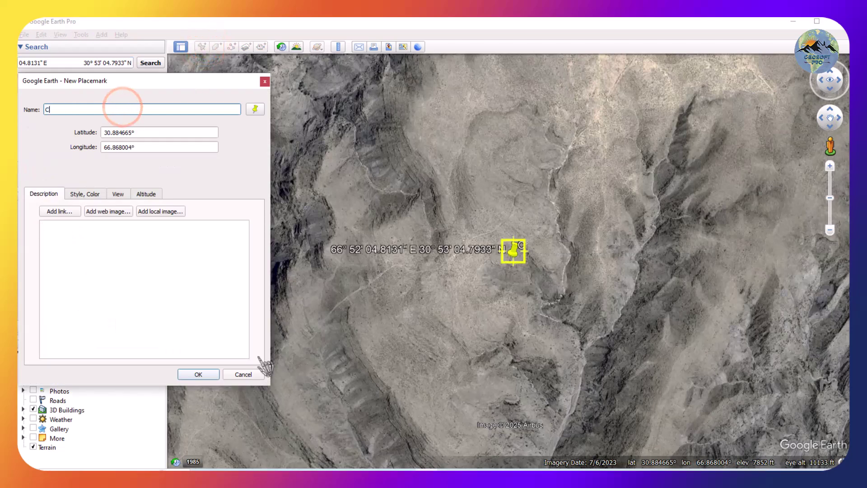
{"action": "left_click", "coordinate": [205, 373]}
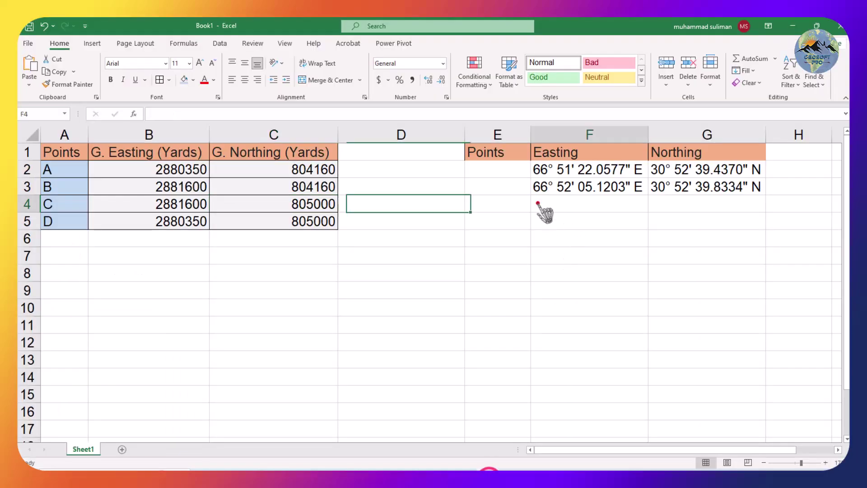
Paste point C's converted coordinates into cells F4 and G4 of the Excel sheet
{"action": "right_click", "coordinate": [537, 203]}
{"action": "left_click", "coordinate": [563, 244]}
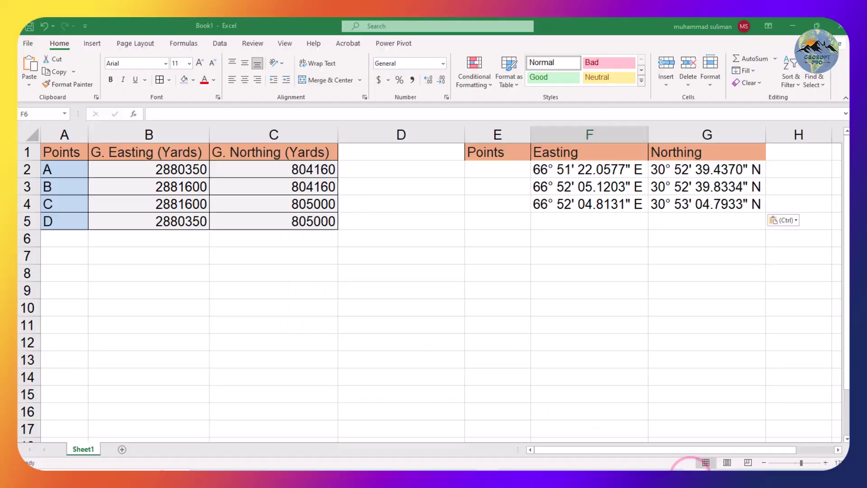
Copy point D's easting, 2880350, from the Excel table into the input easting of Global Mapper's Coordinate Converter
{"action": "left_click", "coordinate": [185, 224]}
{"action": "key", "text": "ctrl+c"}
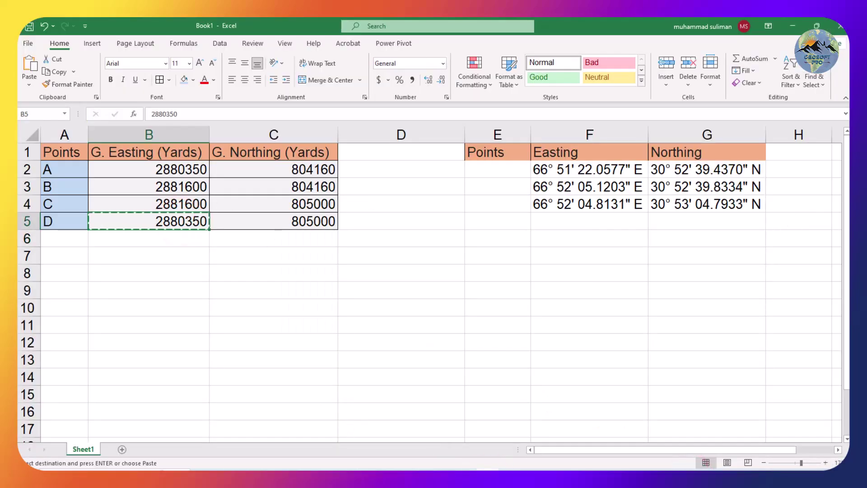
{"action": "mouse_move", "coordinate": [646, 479]}
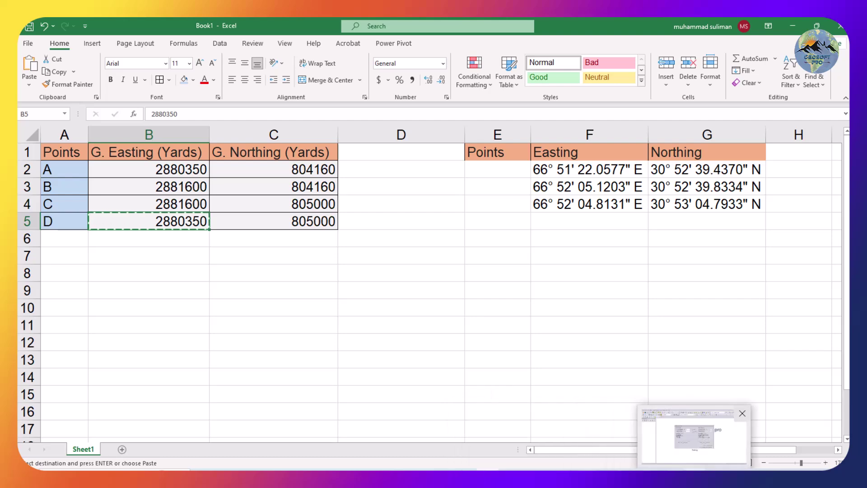
{"action": "left_click", "coordinate": [646, 434]}
{"action": "double_click", "coordinate": [374, 190]}
{"action": "key", "text": "ctrl+v"}
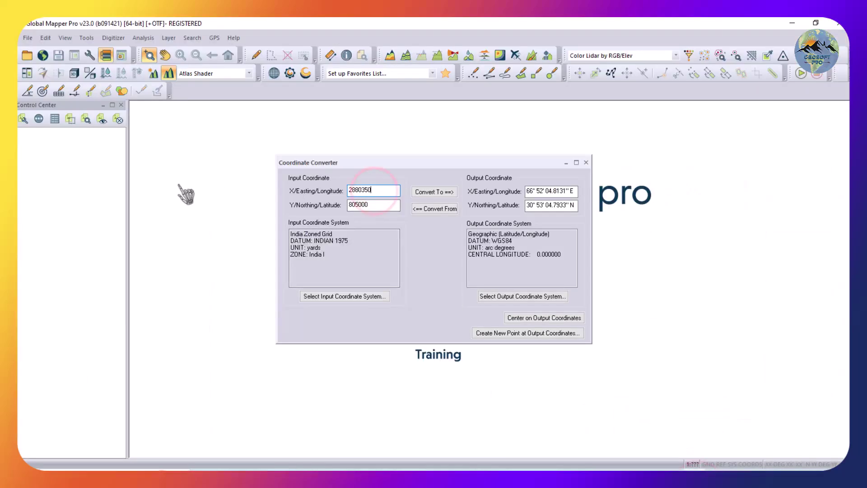
Check point D's northing against the Excel table and convert the point to WGS84 latitude/longitude with 805000 as input northing
{"action": "double_click", "coordinate": [374, 204]}
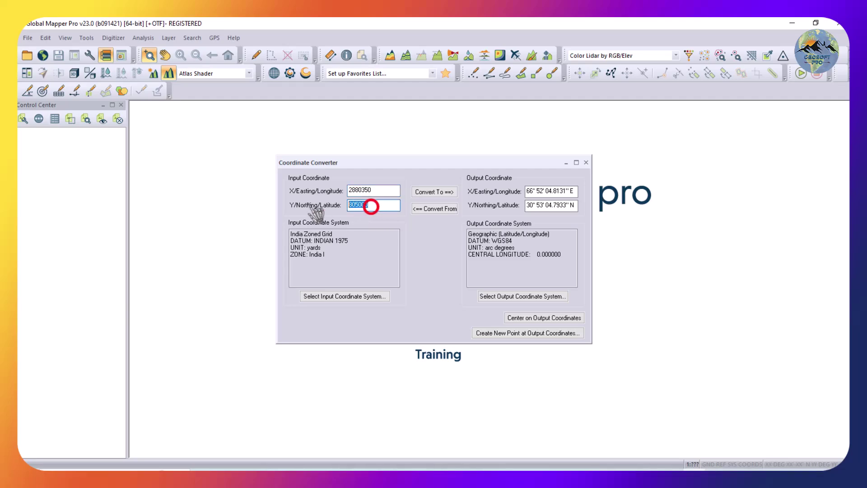
{"action": "key", "text": "alt+Tab"}
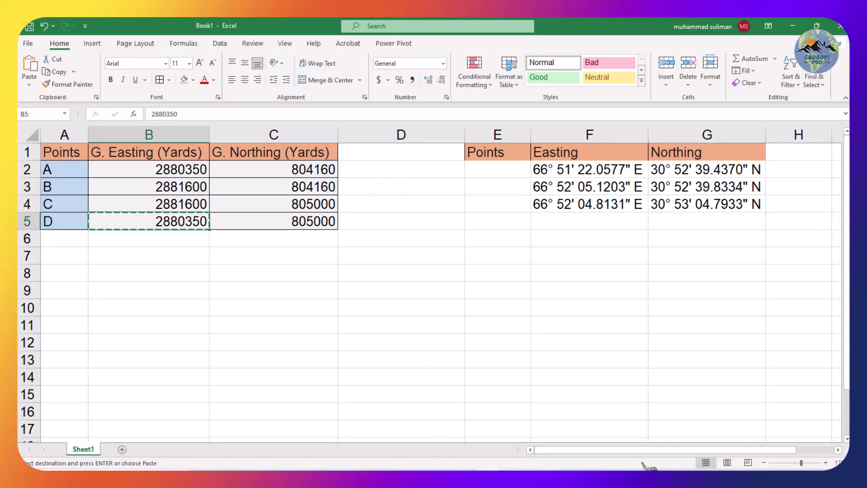
{"action": "key", "text": "alt+Tab"}
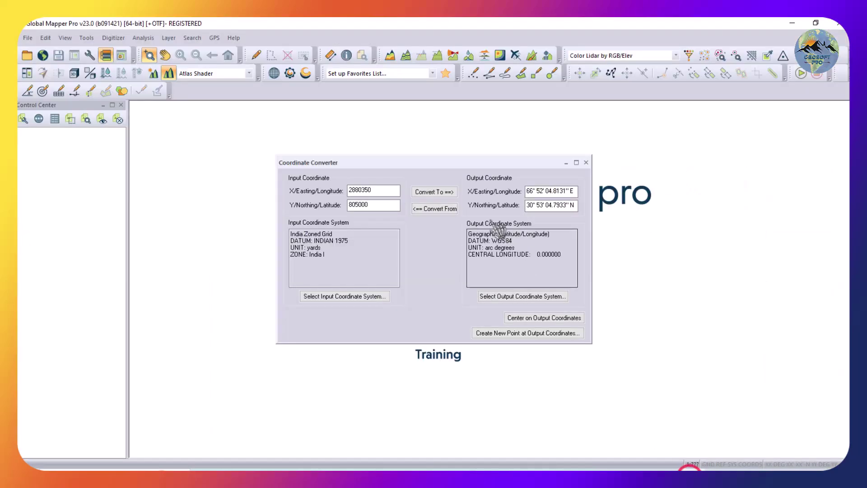
{"action": "left_click", "coordinate": [422, 192]}
{"action": "left_click", "coordinate": [499, 276]}
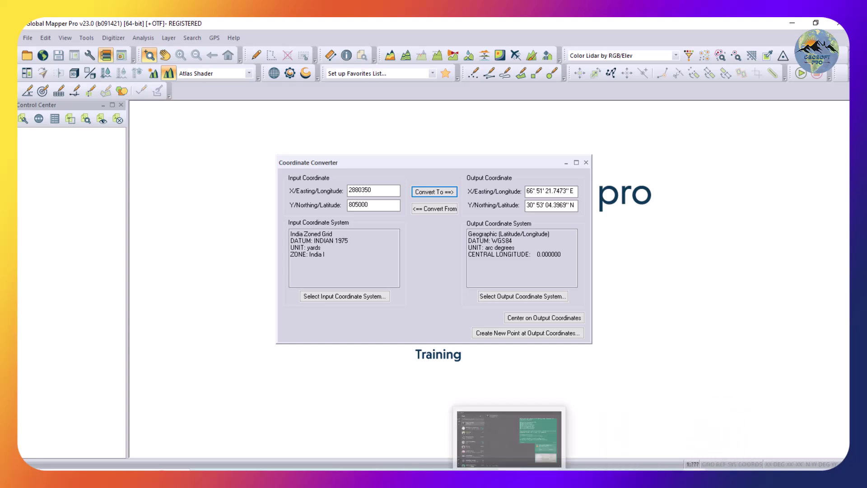
Switch to Excel and paste point D's converted coordinates into cells F5 and G5
{"action": "left_click", "coordinate": [555, 415]}
{"action": "left_click", "coordinate": [547, 224]}
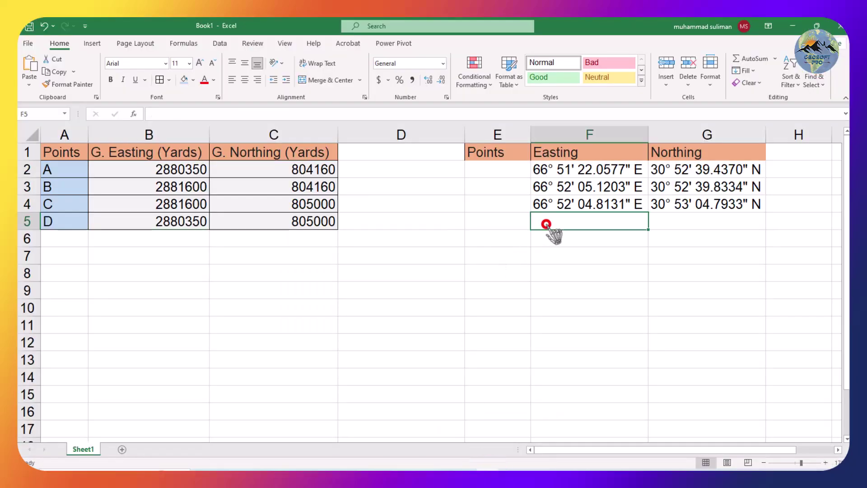
{"action": "right_click", "coordinate": [546, 225]}
{"action": "left_click", "coordinate": [576, 243]}
{"action": "left_click", "coordinate": [540, 278]}
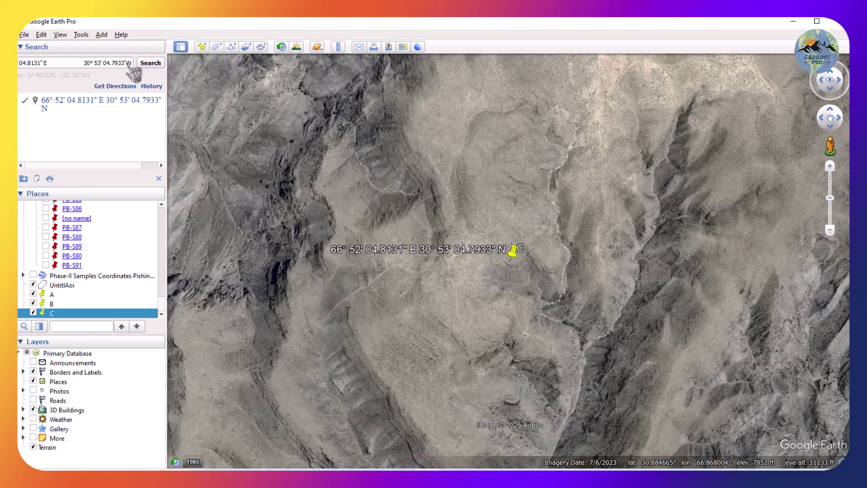
Search for point D's converted coordinates, 66° 51' 21.7473" E 30° 53' 04.3969" N, in Google Earth Pro
{"action": "triple_click", "coordinate": [131, 63]}
{"action": "key", "text": "BackSpace"}
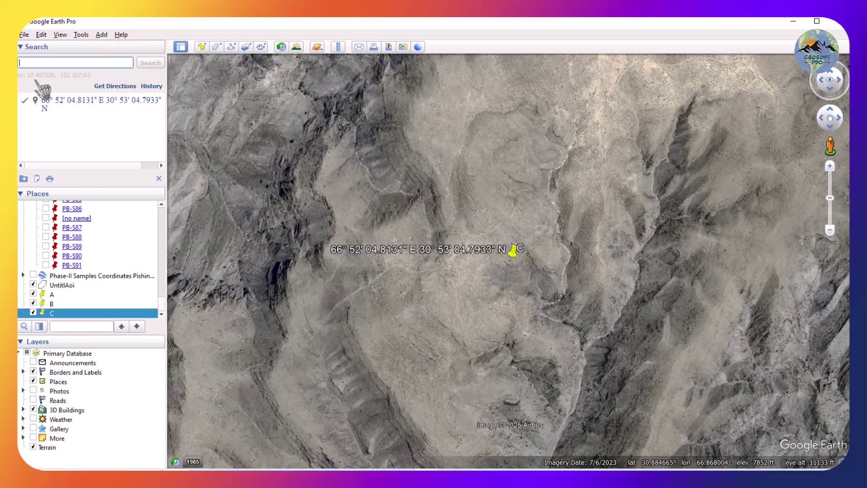
{"action": "key", "text": "ctrl+v"}
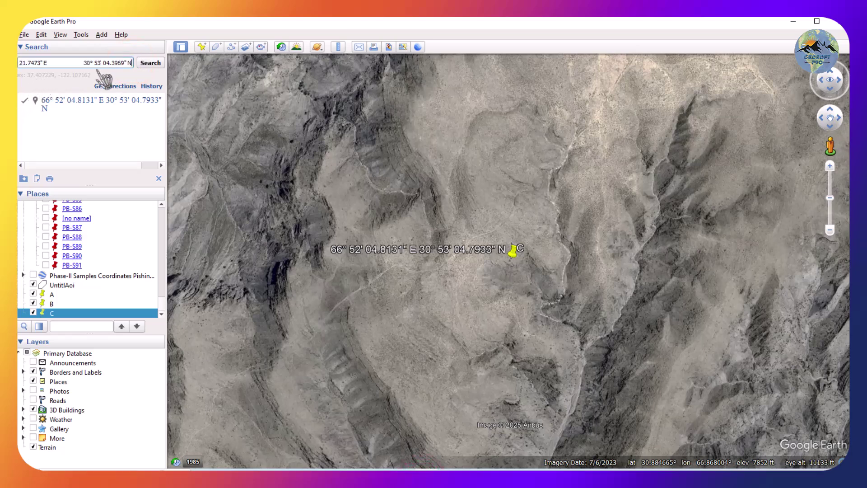
{"action": "left_click", "coordinate": [139, 63]}
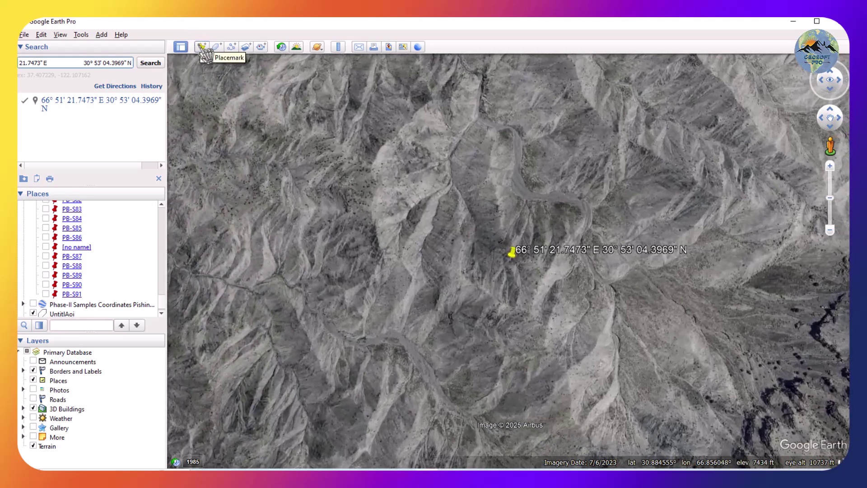
Add a placemark named D at point D's searched location
{"action": "left_click", "coordinate": [202, 47]}
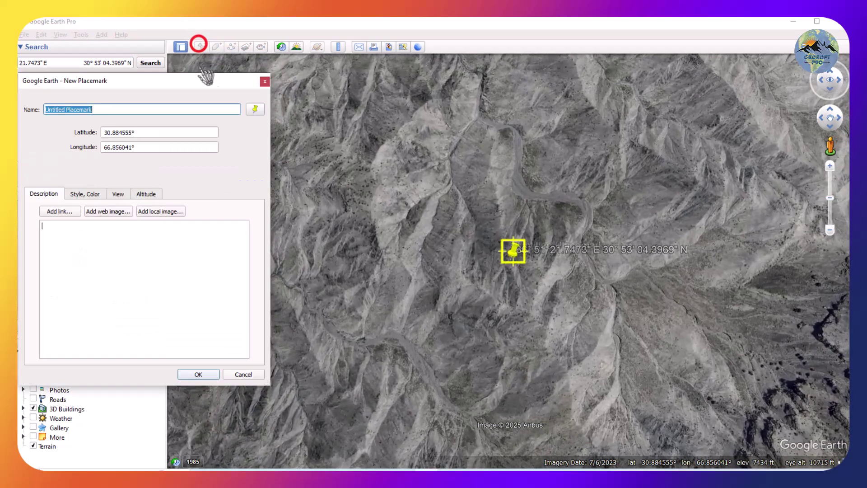
{"action": "triple_click", "coordinate": [118, 110]}
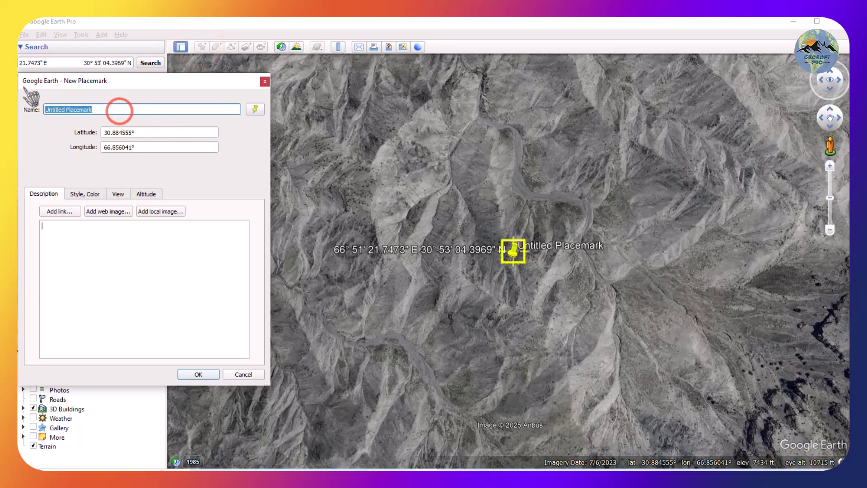
{"action": "type", "text": "D"}
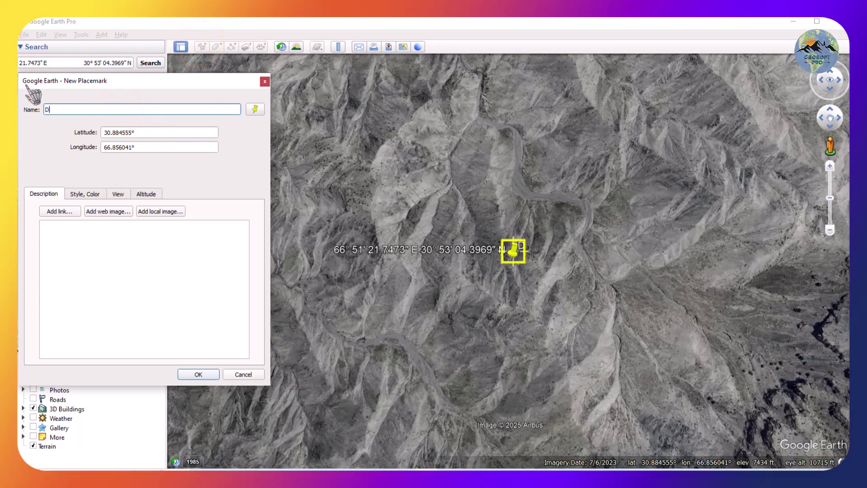
{"action": "left_click", "coordinate": [199, 374]}
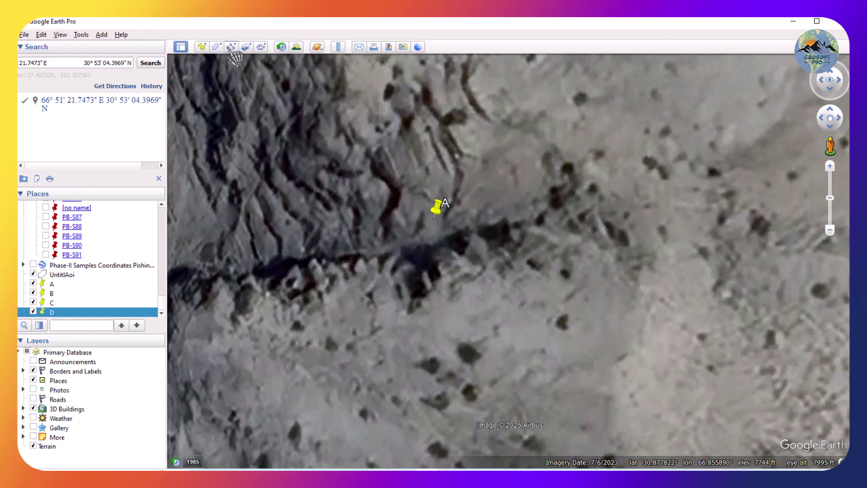
Start a new polygon with its area set to Outlined, red lines and a line width of 2
{"action": "left_click", "coordinate": [217, 47]}
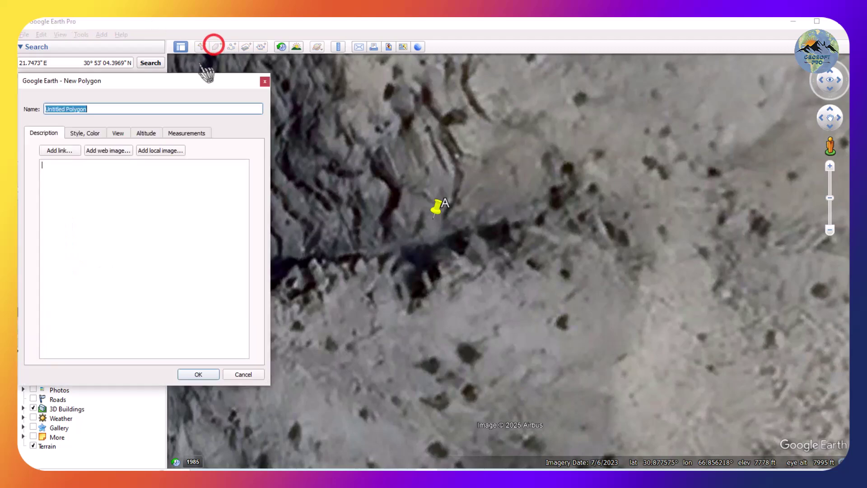
{"action": "left_click", "coordinate": [85, 133]}
{"action": "left_click", "coordinate": [101, 206]}
{"action": "left_click", "coordinate": [95, 195]}
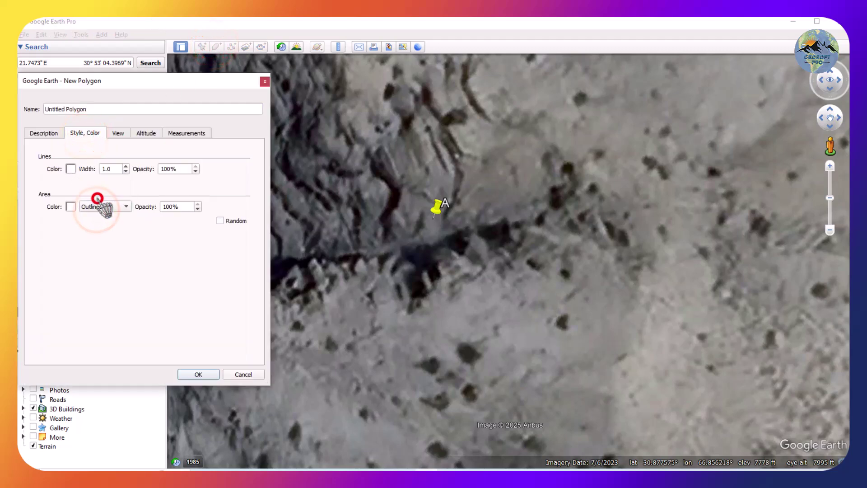
{"action": "left_click", "coordinate": [71, 169]}
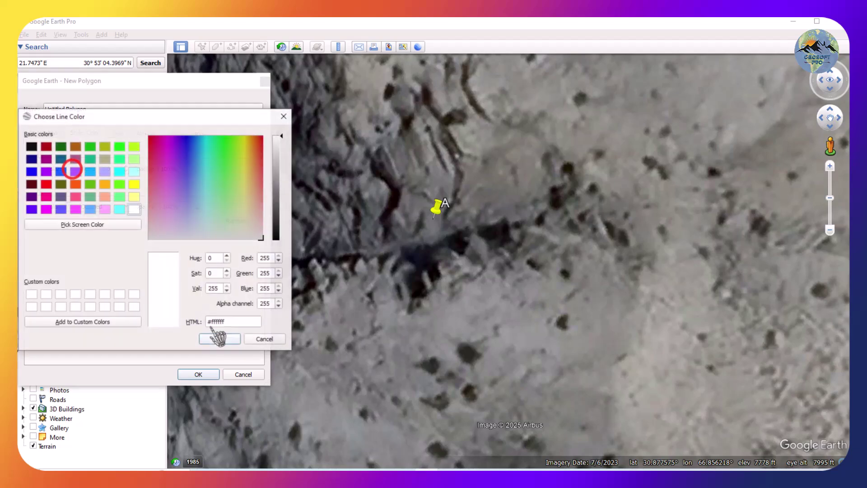
{"action": "left_click", "coordinate": [45, 184]}
{"action": "left_click", "coordinate": [221, 339]}
{"action": "double_click", "coordinate": [109, 169]}
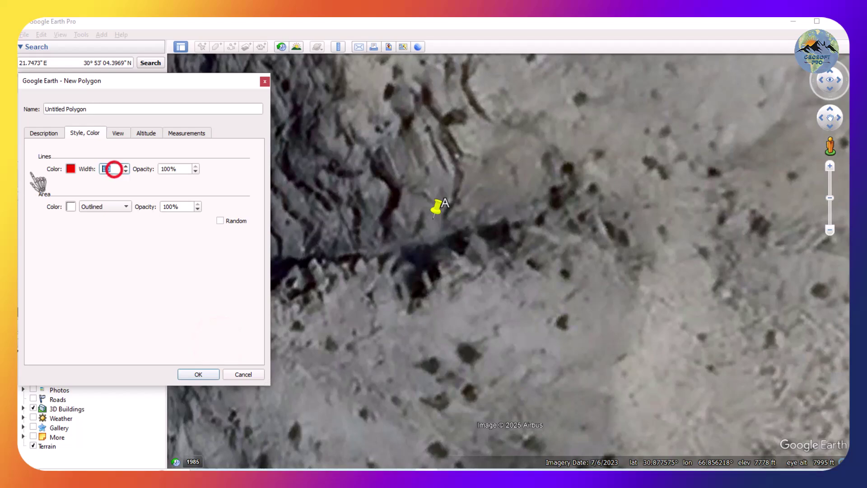
{"action": "type", "text": "2"}
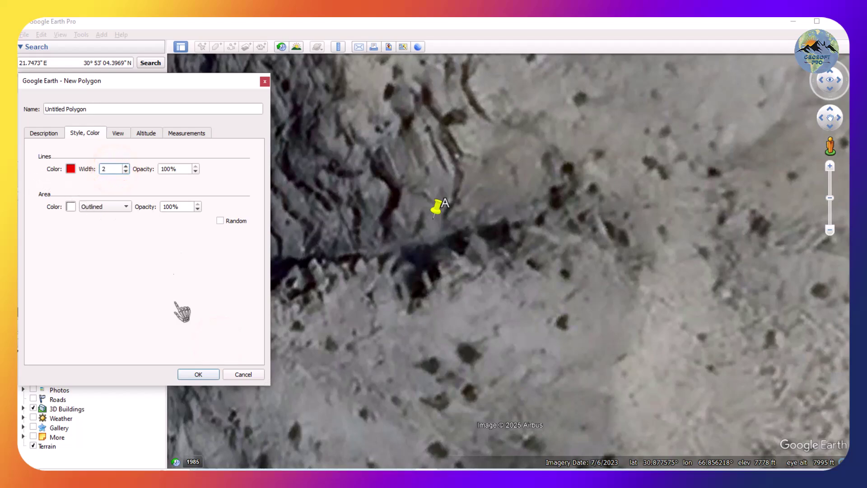
Draw the polygon's boundary through placemarks A, B, C and D
{"action": "left_click", "coordinate": [440, 231]}
{"action": "scroll", "coordinate": [424, 249], "scroll_direction": "down", "scroll_amount": 2}
{"action": "scroll", "coordinate": [399, 256], "scroll_direction": "down", "scroll_amount": 2}
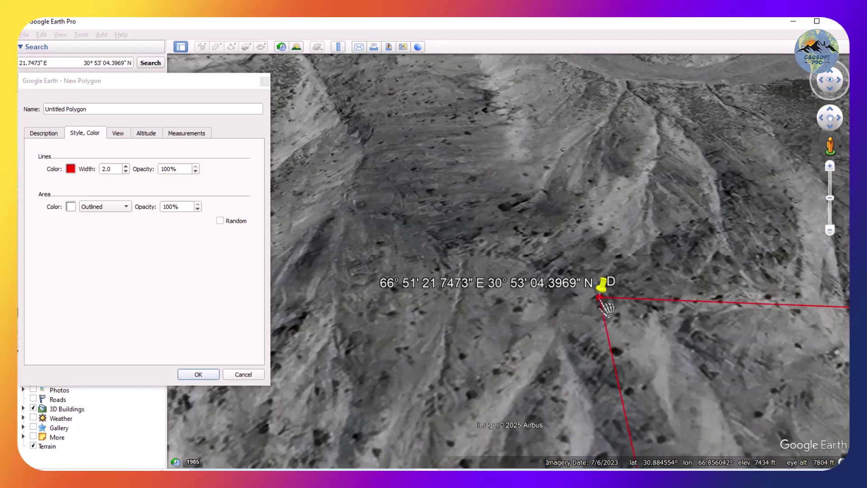
{"action": "scroll", "coordinate": [567, 308], "scroll_direction": "down", "scroll_amount": 3}
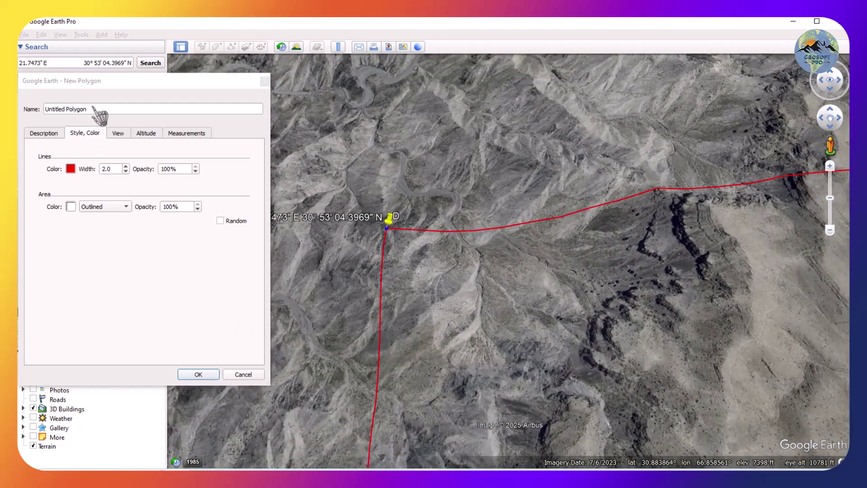
Name the polygon Lease KMZ and save it to the places list
{"action": "left_click", "coordinate": [94, 110]}
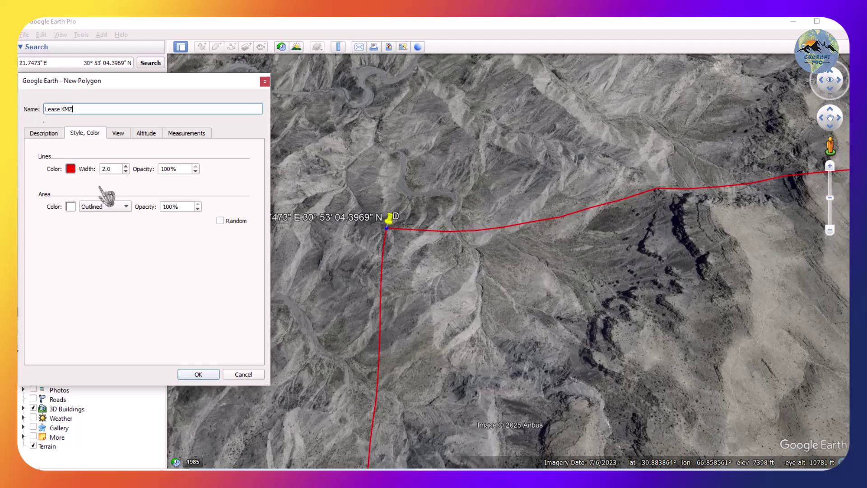
{"action": "left_click", "coordinate": [197, 373]}
{"action": "scroll", "coordinate": [379, 279], "scroll_direction": "down", "scroll_amount": 5}
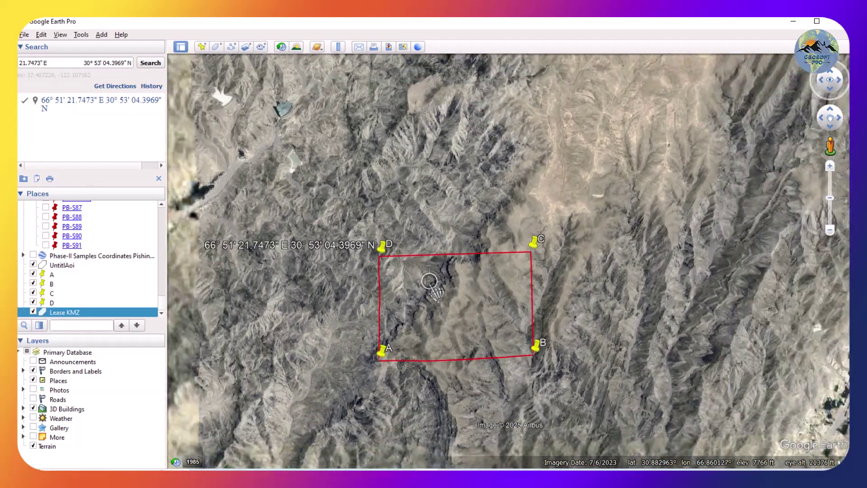
{"action": "left_click_drag", "start_coordinate": [430, 316], "coordinate": [421, 254]}
{"action": "scroll", "coordinate": [418, 228], "scroll_direction": "down", "scroll_amount": 2}
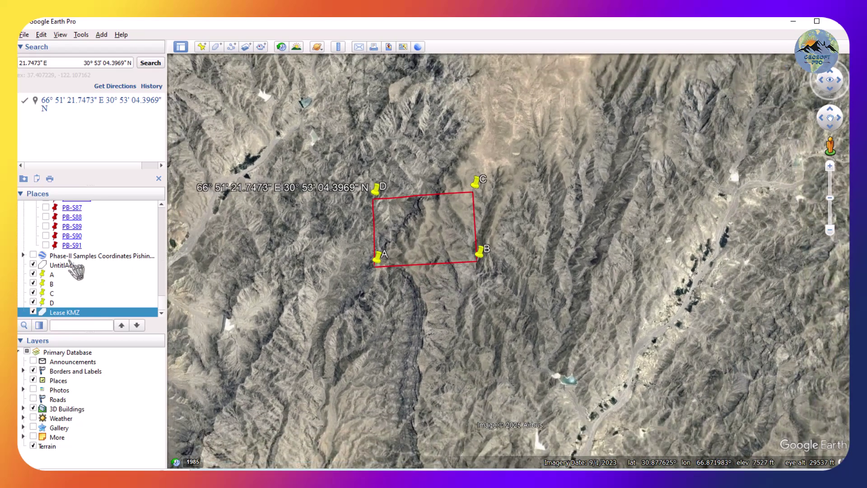
{"action": "scroll", "coordinate": [72, 271], "scroll_direction": "up", "scroll_amount": 1}
{"action": "scroll", "coordinate": [72, 270], "scroll_direction": "down", "scroll_amount": 2}
{"action": "scroll", "coordinate": [508, 261], "scroll_direction": "down", "scroll_amount": 2}
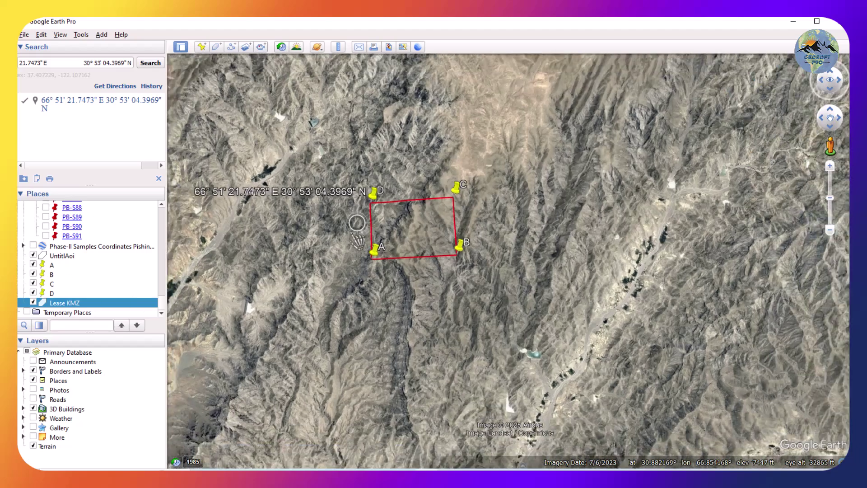
Switch to Excel and label cells E2 to E5 of the converted table A, B, C and D
{"action": "key", "text": "alt+Tab"}
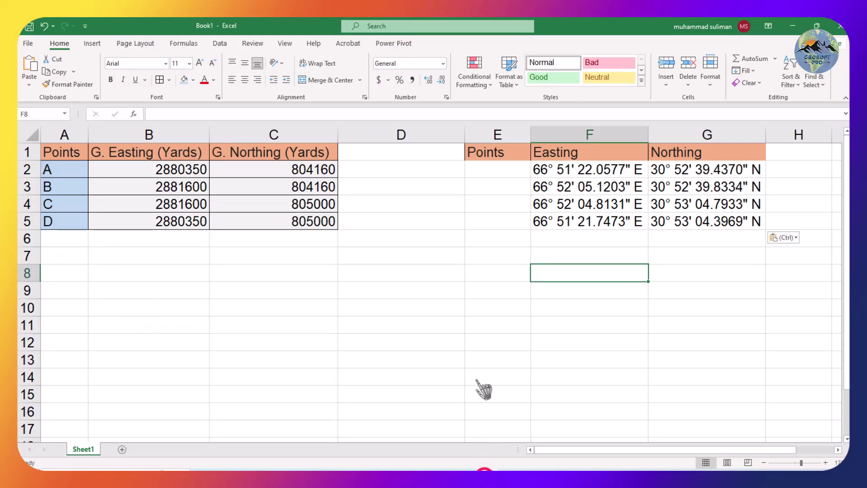
{"action": "left_click", "coordinate": [477, 170]}
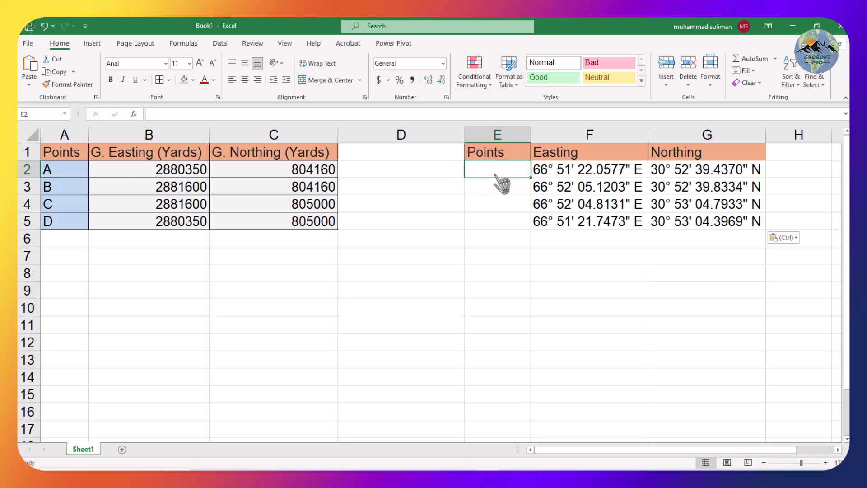
{"action": "type", "text": "A"}
{"action": "left_click_drag", "start_coordinate": [493, 172], "coordinate": [488, 197]}
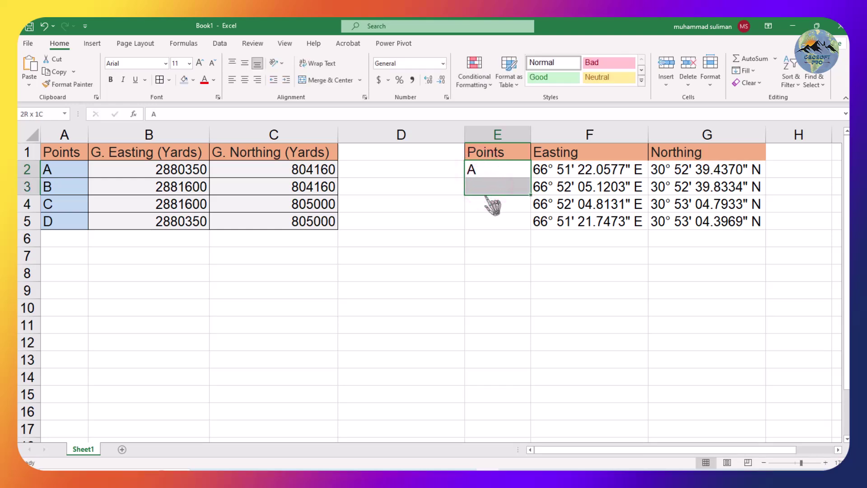
{"action": "type", "text": "B"}
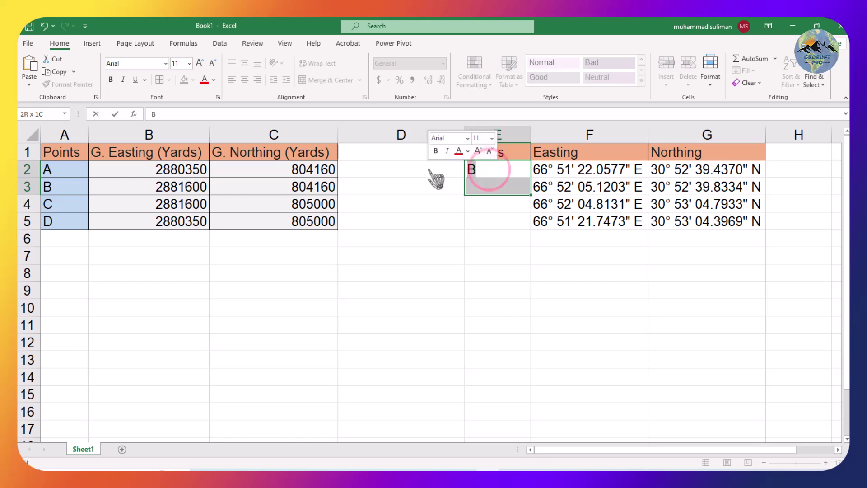
{"action": "left_click", "coordinate": [489, 189]}
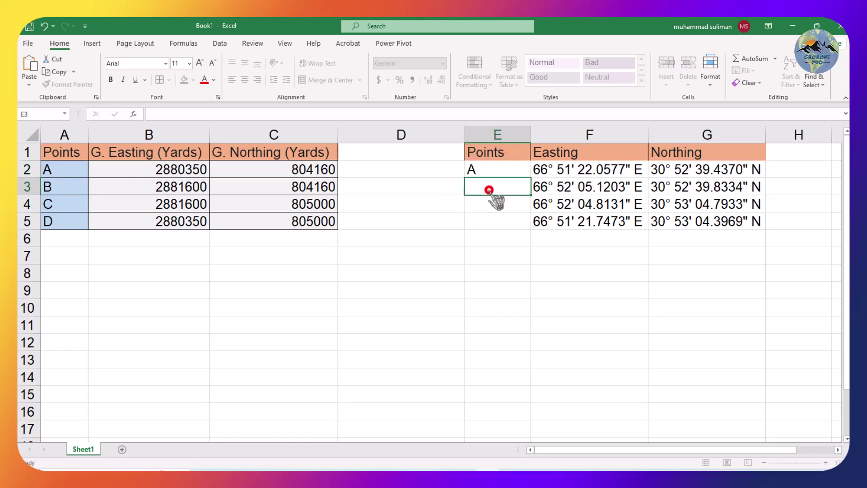
{"action": "type", "text": "B"}
{"action": "left_click", "coordinate": [483, 208]}
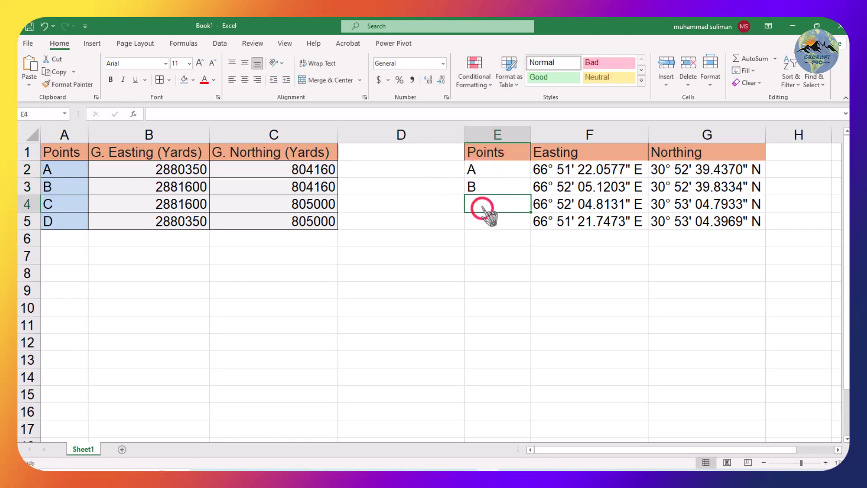
{"action": "type", "text": "C"}
{"action": "left_click", "coordinate": [490, 227]}
{"action": "type", "text": "D"}
{"action": "left_click", "coordinate": [523, 248]}
Copy the converted coordinates table E1:G5 and create a new blank workbook
{"action": "left_click_drag", "start_coordinate": [486, 155], "coordinate": [722, 235]}
{"action": "right_click", "coordinate": [659, 200]}
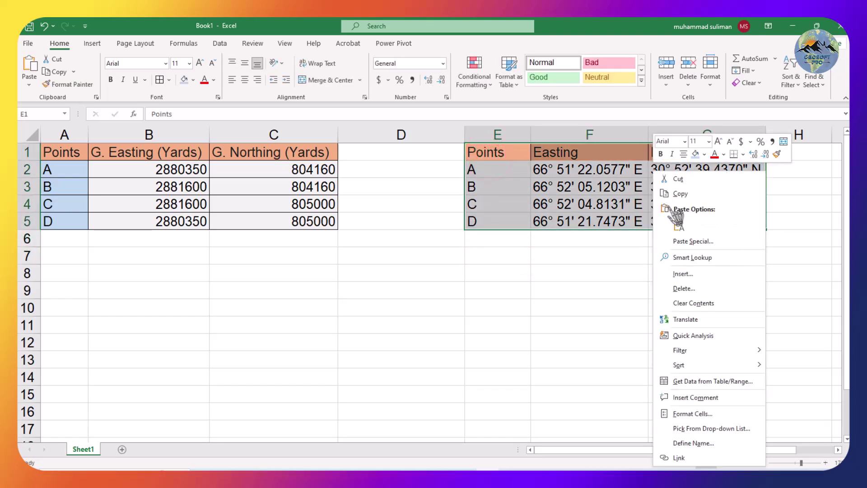
{"action": "left_click", "coordinate": [668, 194]}
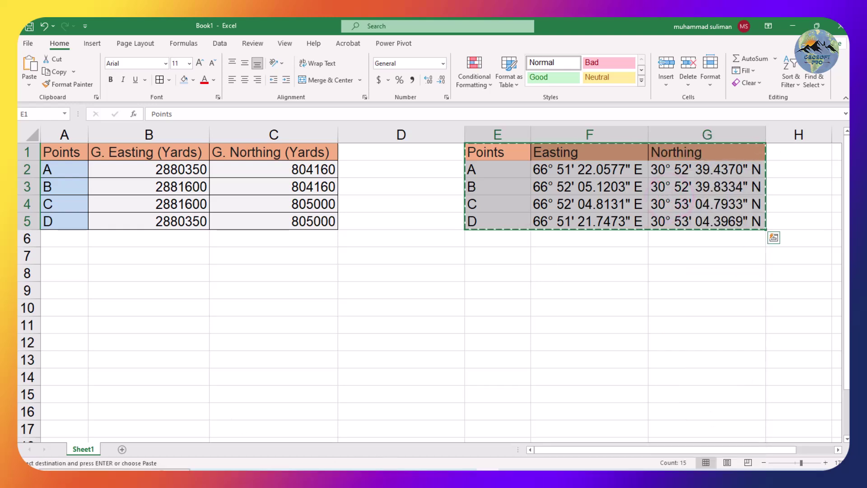
{"action": "left_click", "coordinate": [28, 44]}
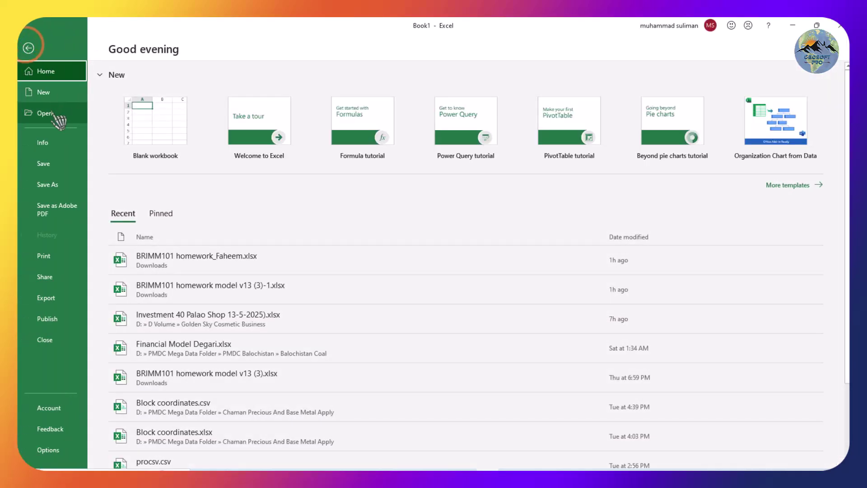
{"action": "left_click", "coordinate": [145, 127]}
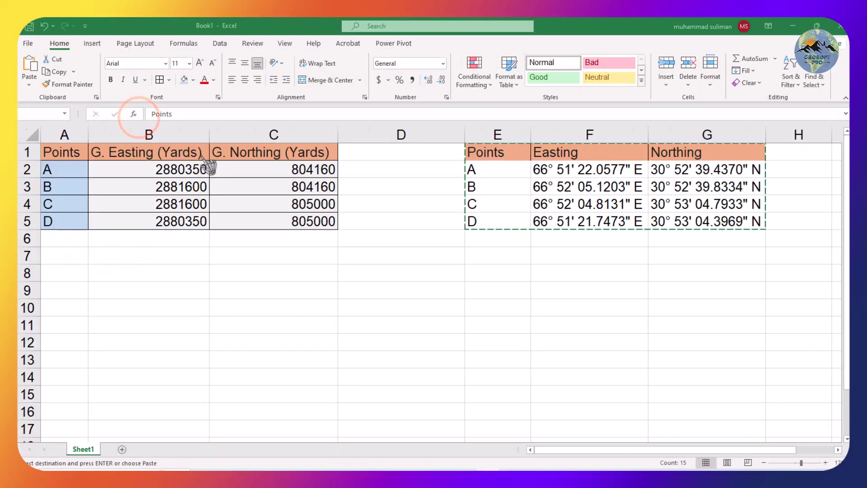
Paste the copied table as values at cell A1 and fit the widths of columns B and C to their contents
{"action": "right_click", "coordinate": [63, 145]}
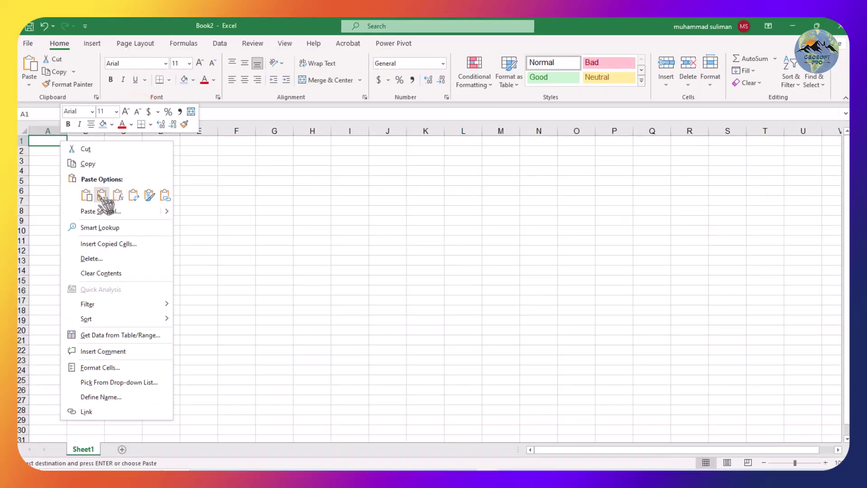
{"action": "left_click", "coordinate": [102, 195]}
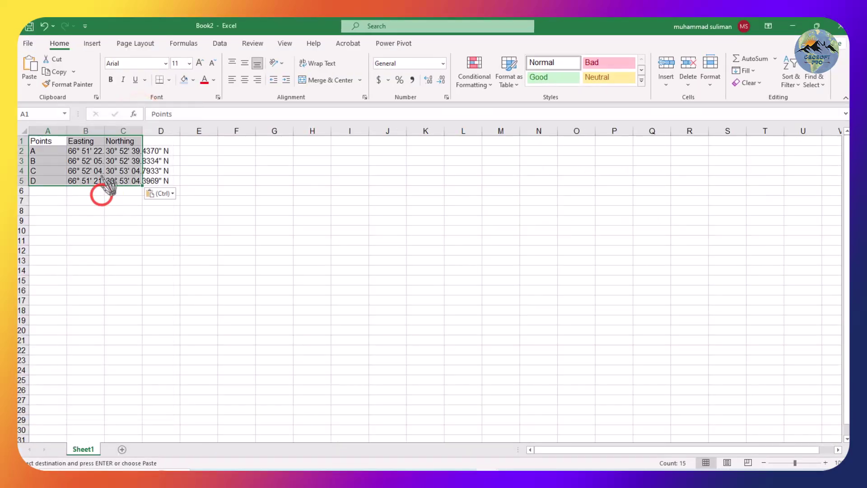
{"action": "double_click", "coordinate": [104, 131]}
{"action": "double_click", "coordinate": [171, 131]}
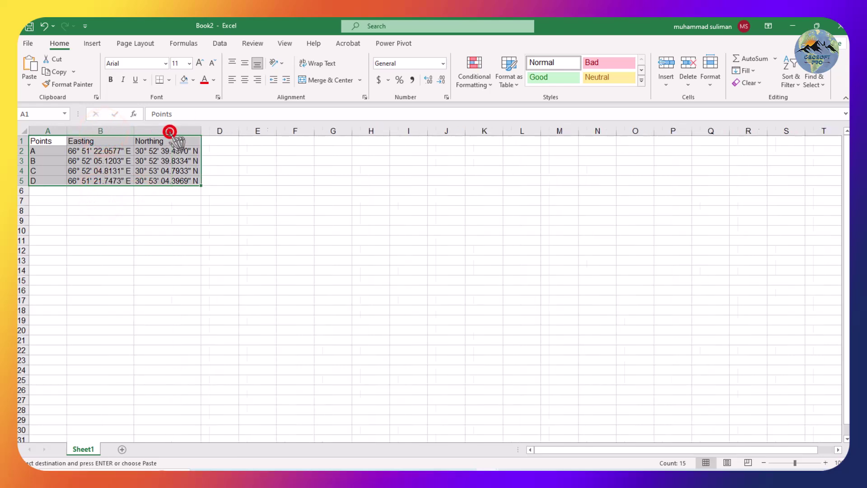
{"action": "left_click", "coordinate": [269, 179]}
Remove the trailing N from the northing values in cells C2 to C5
{"action": "left_click", "coordinate": [197, 150]}
{"action": "double_click", "coordinate": [197, 150]}
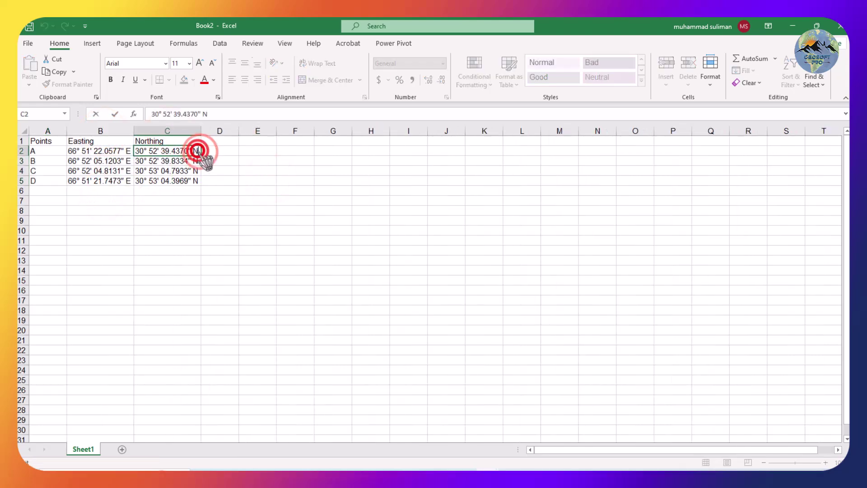
{"action": "left_click", "coordinate": [197, 160]}
{"action": "double_click", "coordinate": [198, 160]}
{"action": "key", "text": "BackSpace"}
{"action": "left_click", "coordinate": [198, 171]}
{"action": "double_click", "coordinate": [198, 170]}
{"action": "key", "text": "BackSpace"}
{"action": "left_click", "coordinate": [196, 180]}
{"action": "double_click", "coordinate": [197, 180]}
{"action": "key", "text": "BackSpace"}
Remove the trailing E from the easting values in cells B2 to B5
{"action": "left_click", "coordinate": [131, 181]}
{"action": "double_click", "coordinate": [131, 181]}
{"action": "key", "text": "BackSpace"}
{"action": "left_click", "coordinate": [129, 170]}
{"action": "double_click", "coordinate": [130, 170]}
{"action": "key", "text": "BackSpace"}
{"action": "left_click", "coordinate": [130, 160]}
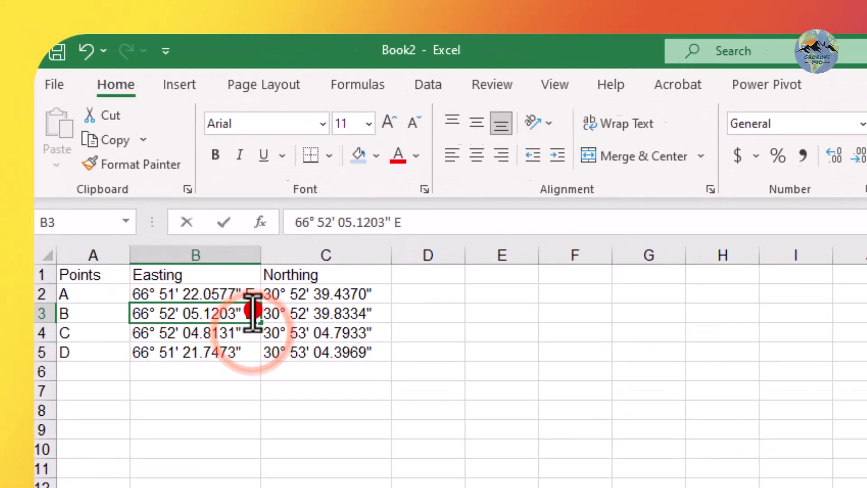
{"action": "double_click", "coordinate": [253, 311]}
{"action": "key", "text": "BackSpace"}
{"action": "left_click", "coordinate": [251, 294]}
{"action": "double_click", "coordinate": [251, 293]}
{"action": "key", "text": "BackSpace"}
{"action": "left_click", "coordinate": [554, 384]}
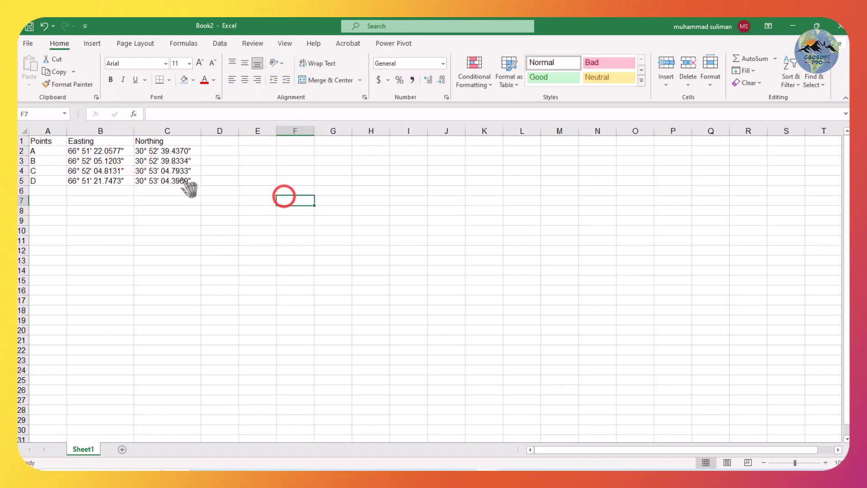
Save the workbook to the Desktop as a CSV (Comma delimited) file named Lease CSv.csv
{"action": "left_click", "coordinate": [28, 43]}
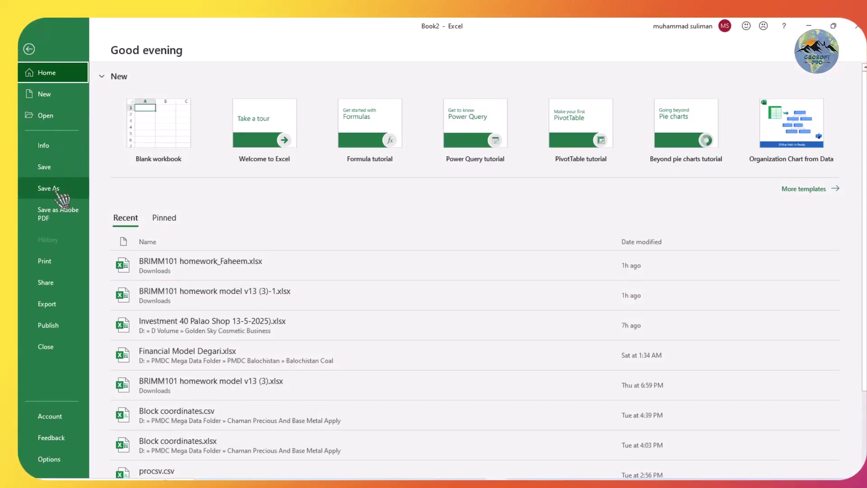
{"action": "left_click", "coordinate": [56, 191]}
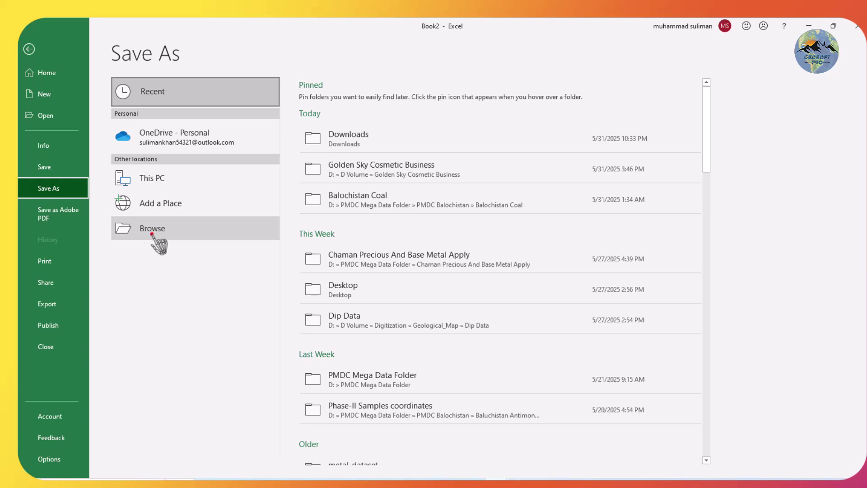
{"action": "left_click", "coordinate": [152, 232]}
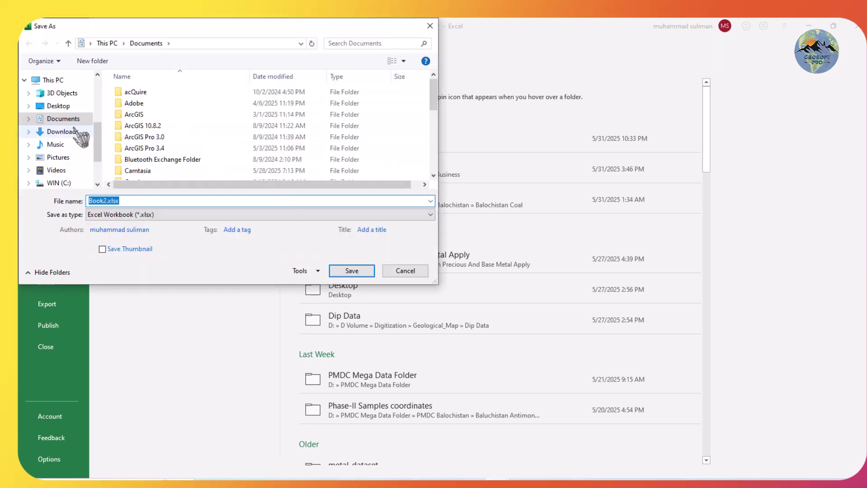
{"action": "left_click", "coordinate": [67, 108]}
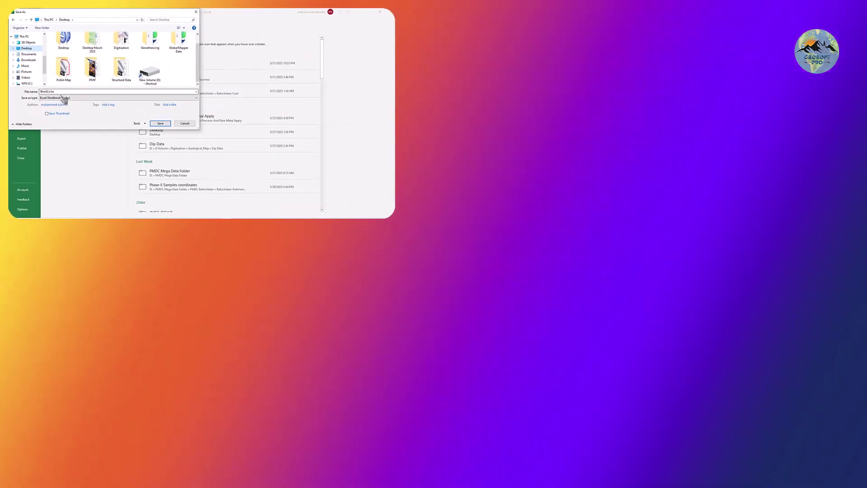
{"action": "left_click", "coordinate": [133, 215]}
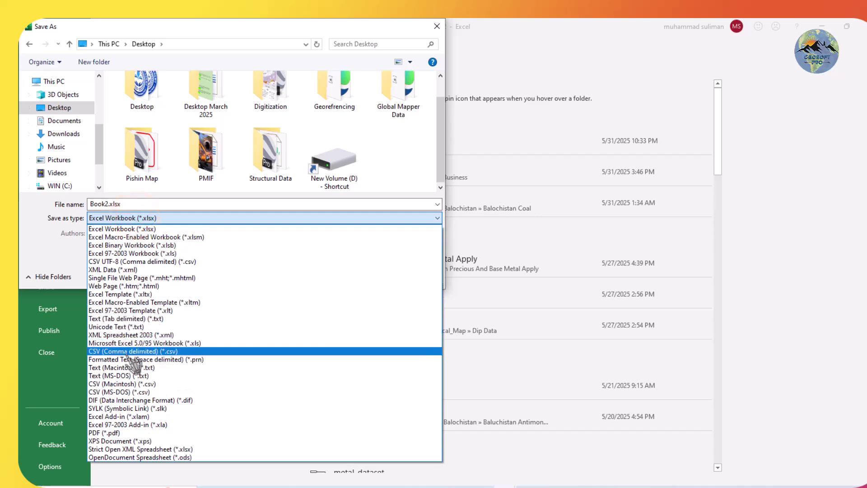
{"action": "left_click", "coordinate": [126, 353]}
{"action": "left_click", "coordinate": [107, 204]}
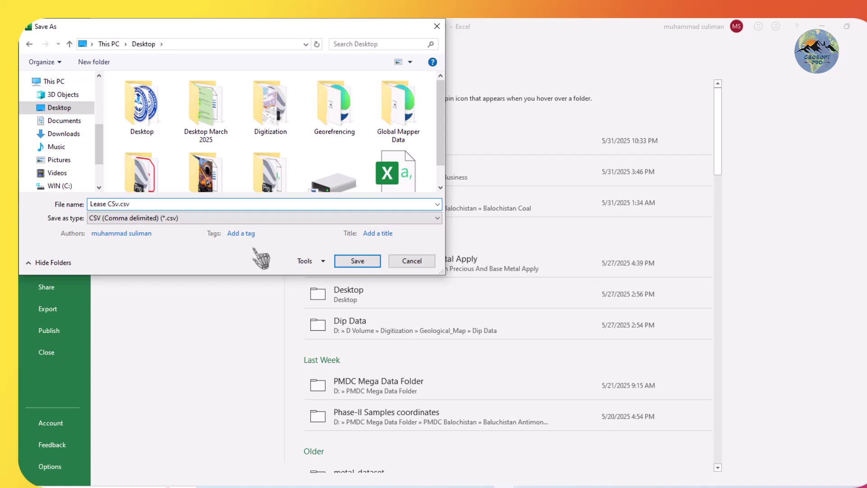
{"action": "left_click", "coordinate": [357, 261]}
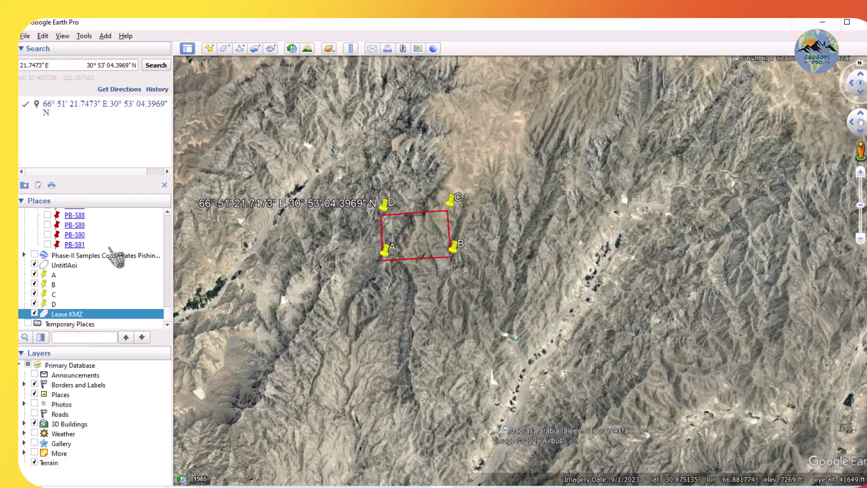
Switch to Google Earth Pro, hide placemarks A, B, C and D, and clear the coordinate search result
{"action": "left_click", "coordinate": [34, 274]}
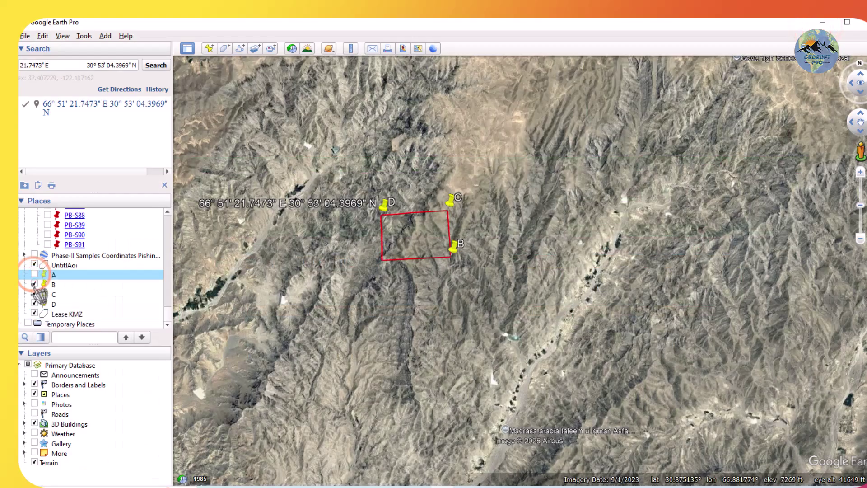
{"action": "left_click", "coordinate": [34, 283]}
{"action": "left_click", "coordinate": [33, 294]}
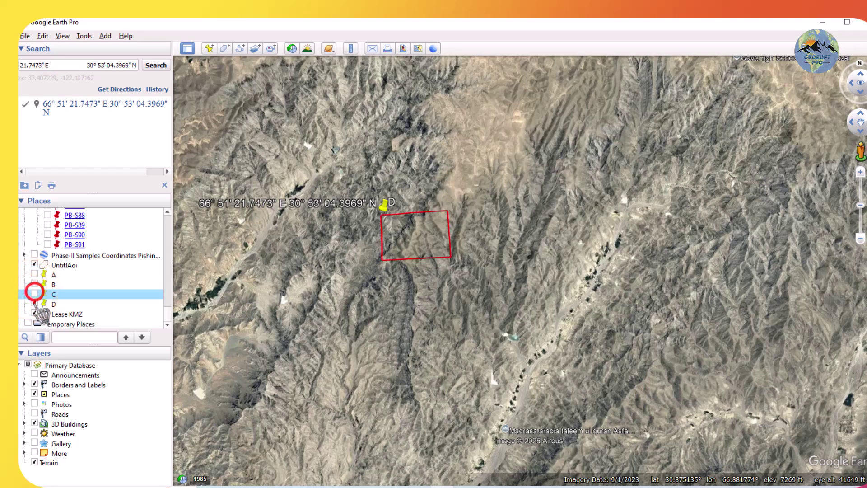
{"action": "left_click", "coordinate": [34, 304]}
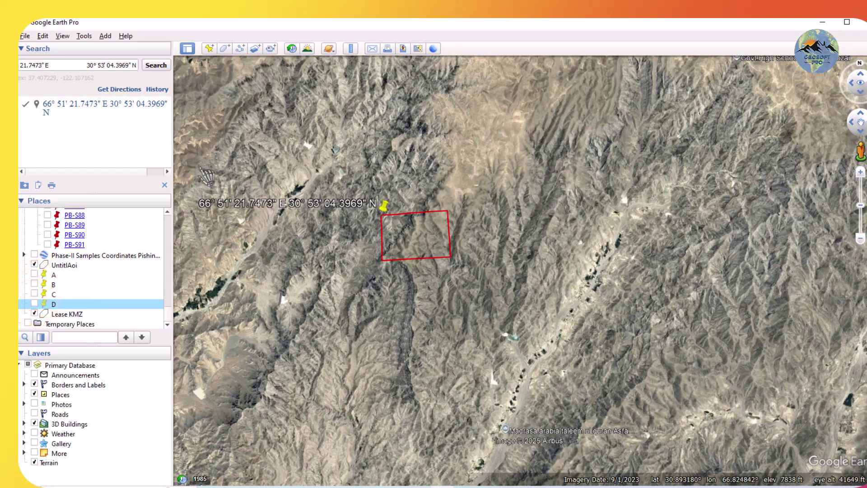
{"action": "left_click", "coordinate": [160, 184]}
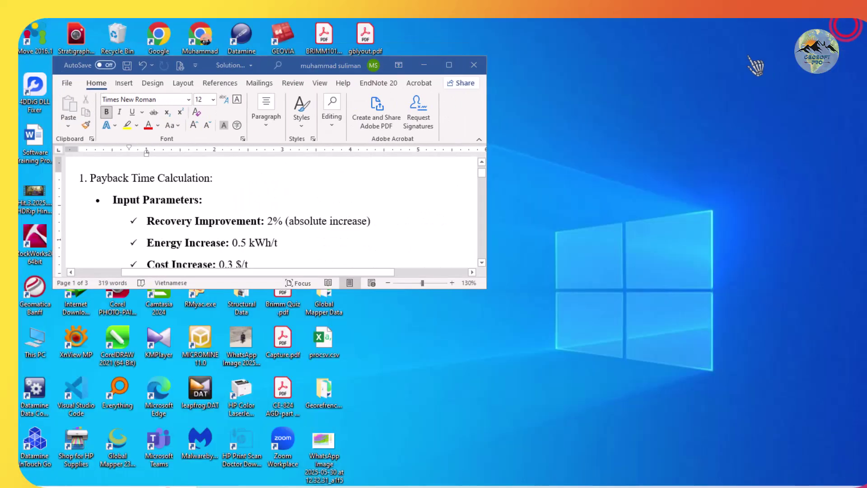
Try to import Lease CSv.csv from the desktop into Google Earth, with Easting as the latitude field and Northing as the longitude field
{"action": "left_click", "coordinate": [424, 65]}
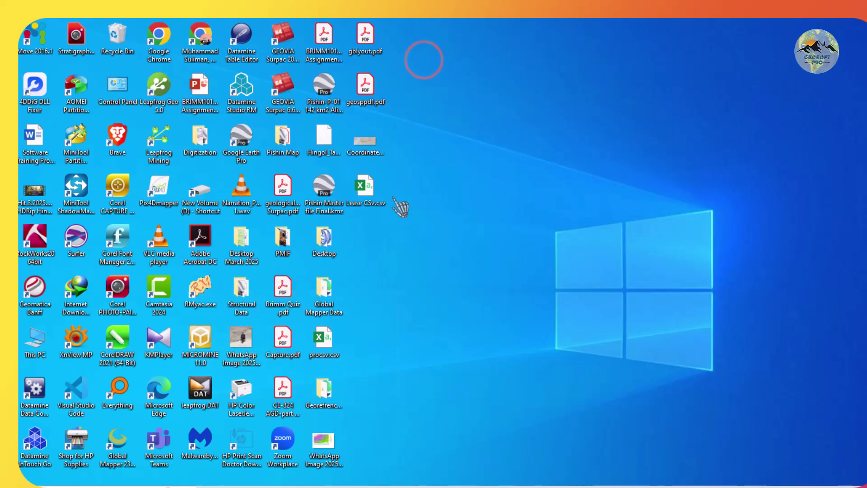
{"action": "left_click_drag", "start_coordinate": [373, 200], "coordinate": [527, 486]}
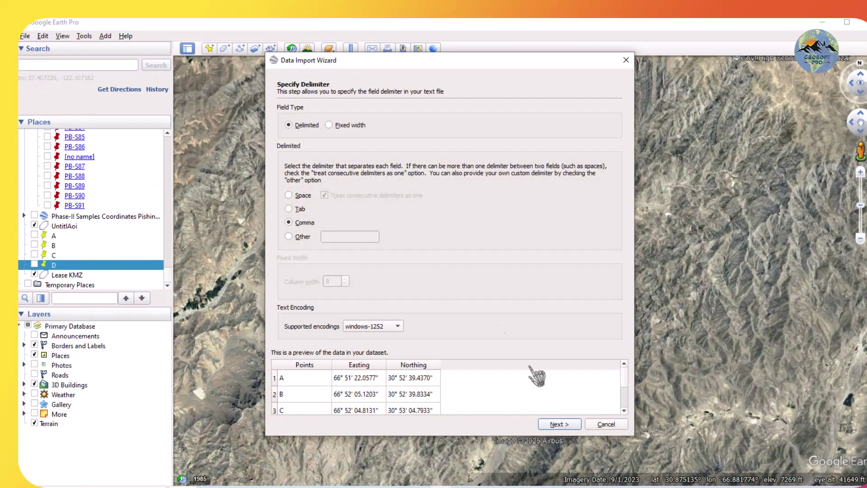
{"action": "left_click", "coordinate": [548, 423]}
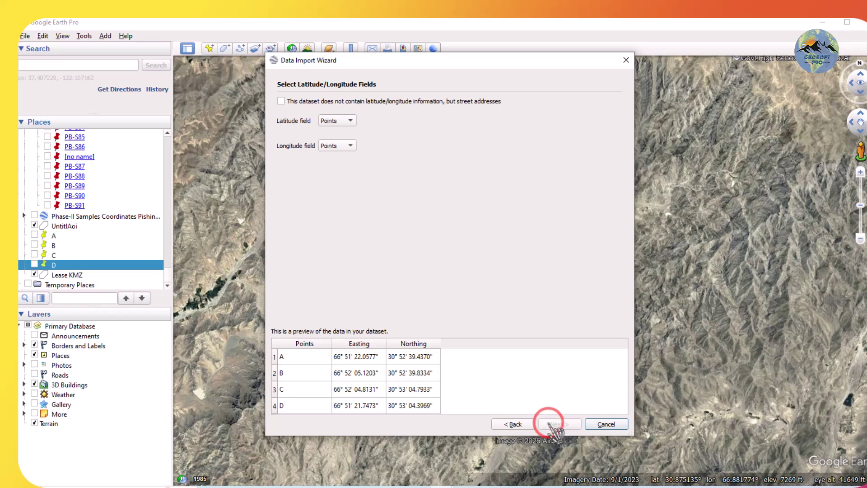
{"action": "left_click", "coordinate": [334, 120]}
{"action": "left_click", "coordinate": [332, 130]}
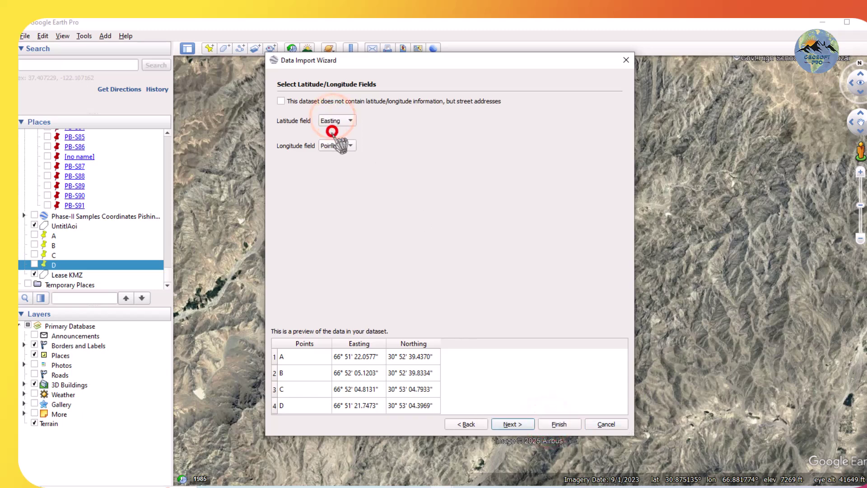
{"action": "left_click", "coordinate": [332, 144]}
{"action": "left_click", "coordinate": [332, 166]}
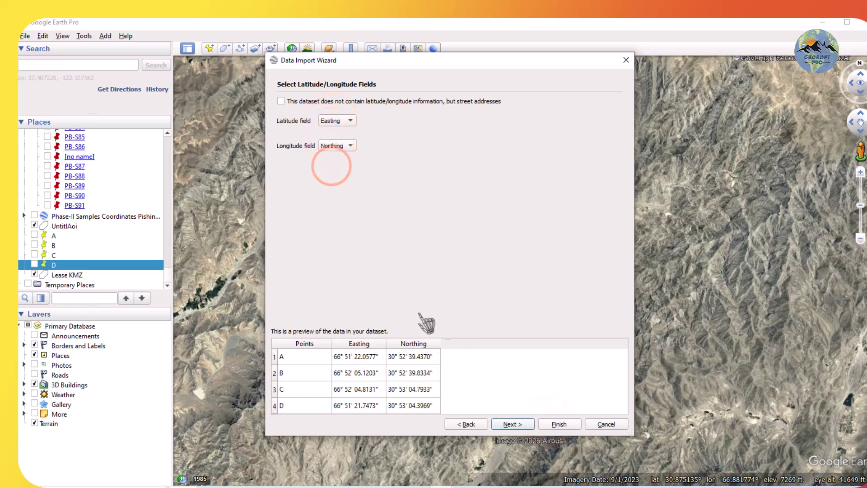
{"action": "left_click", "coordinate": [515, 424]}
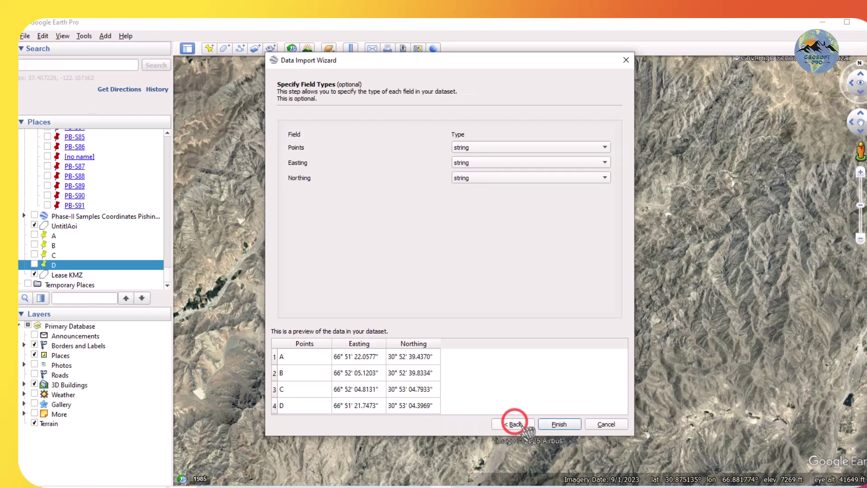
{"action": "left_click", "coordinate": [559, 424]}
Create a new style template that names the imported features by the Points field, and save it as Lease CSv.kst
{"action": "left_click", "coordinate": [489, 269]}
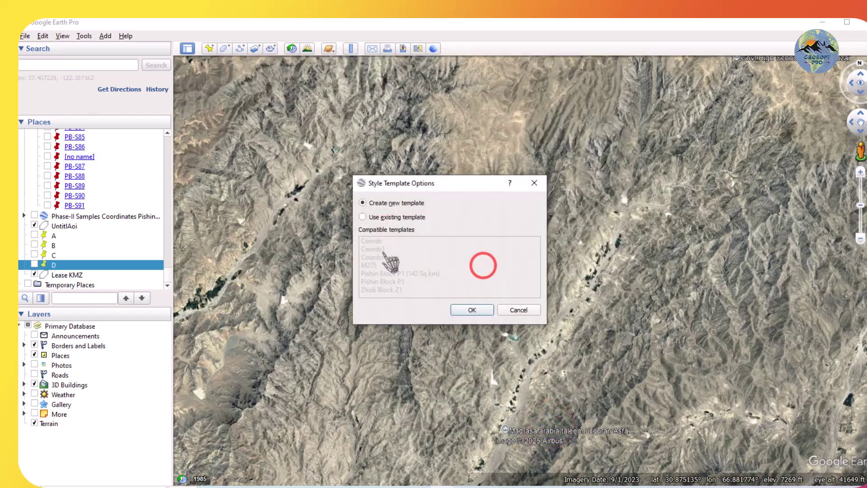
{"action": "left_click", "coordinate": [465, 309]}
{"action": "left_click", "coordinate": [372, 184]}
{"action": "left_click", "coordinate": [369, 196]}
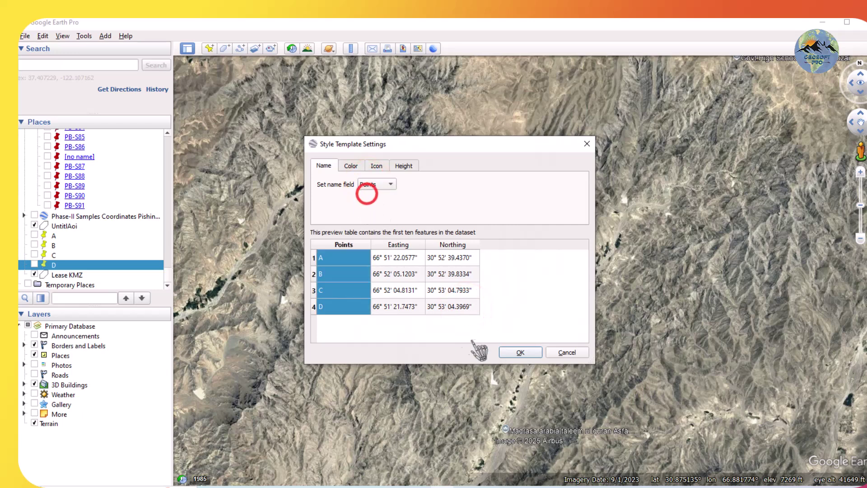
{"action": "left_click", "coordinate": [519, 352]}
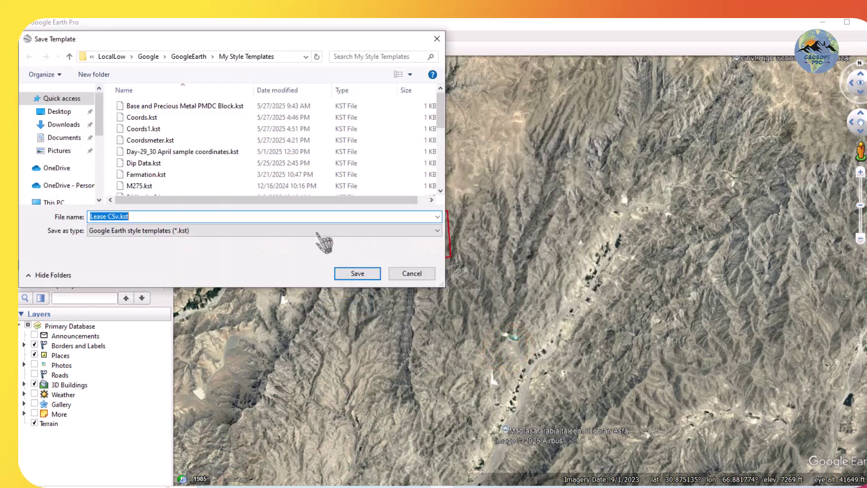
{"action": "left_click", "coordinate": [345, 273]}
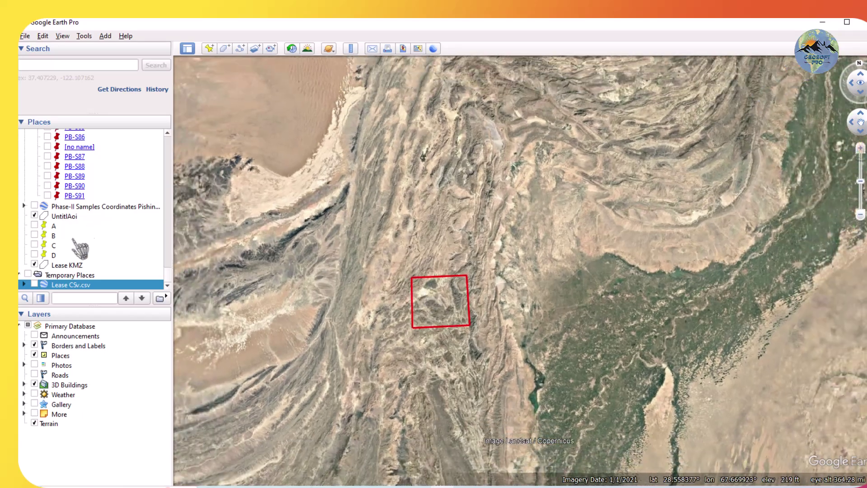
Show the imported Lease CSv.csv layer and check the map around the lease polygon for its points
{"action": "left_click", "coordinate": [34, 284]}
{"action": "scroll", "coordinate": [397, 204], "scroll_direction": "down", "scroll_amount": 5}
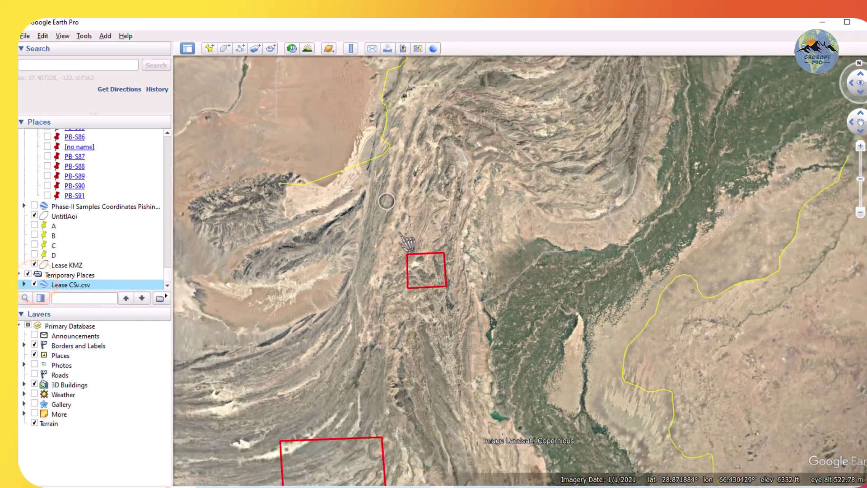
{"action": "scroll", "coordinate": [409, 187], "scroll_direction": "up", "scroll_amount": 5}
{"action": "scroll", "coordinate": [404, 180], "scroll_direction": "up", "scroll_amount": 5}
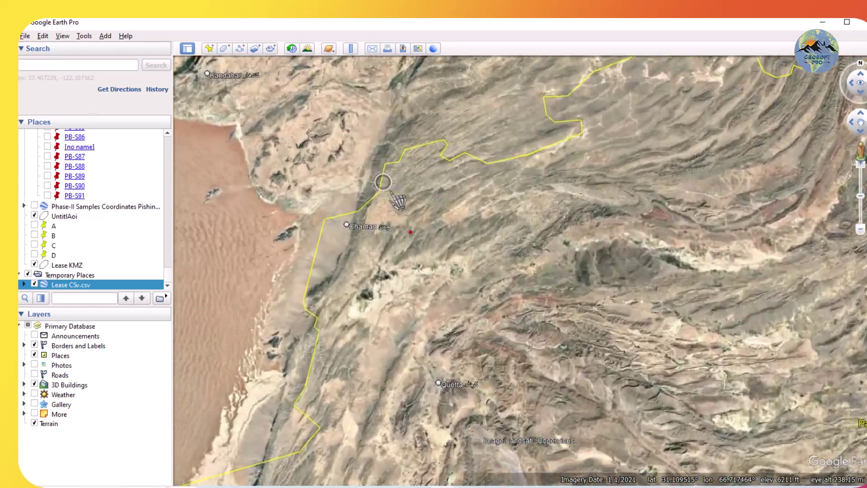
{"action": "scroll", "coordinate": [417, 251], "scroll_direction": "up", "scroll_amount": 3}
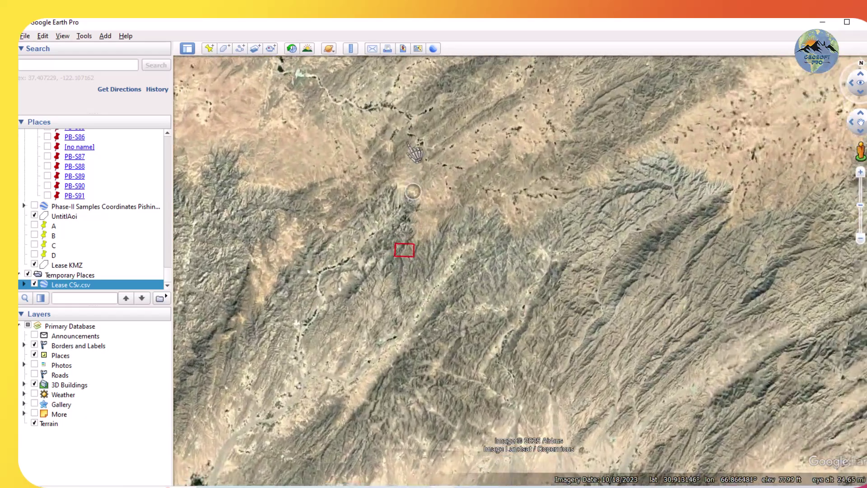
{"action": "scroll", "coordinate": [480, 361], "scroll_direction": "down", "scroll_amount": 2}
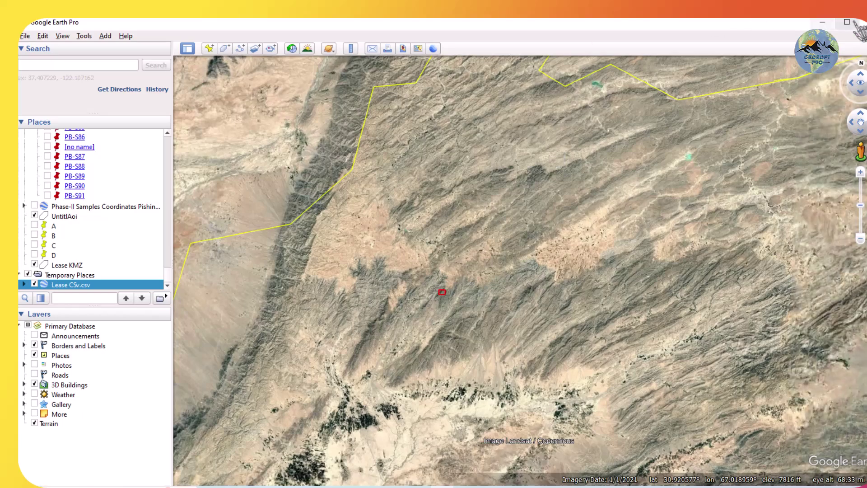
Delete the imported Lease CSv.csv layer from Temporary Places
{"action": "left_click", "coordinate": [825, 22]}
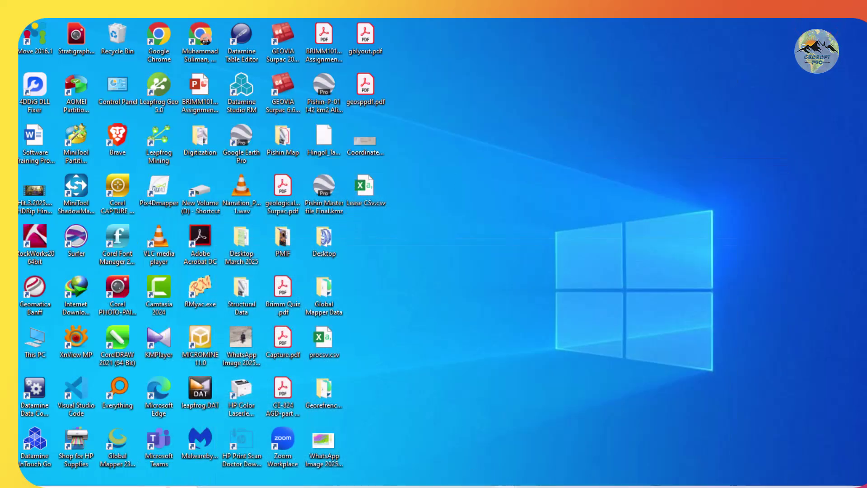
{"action": "left_click", "coordinate": [437, 485]}
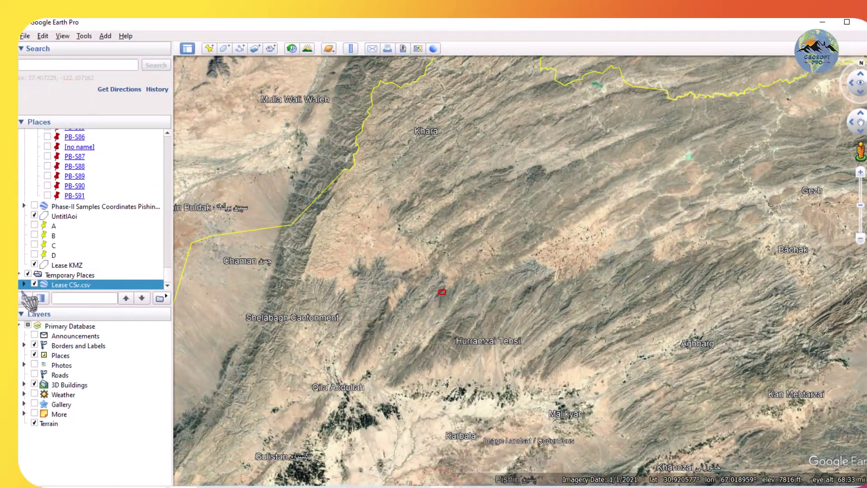
{"action": "right_click", "coordinate": [70, 285]}
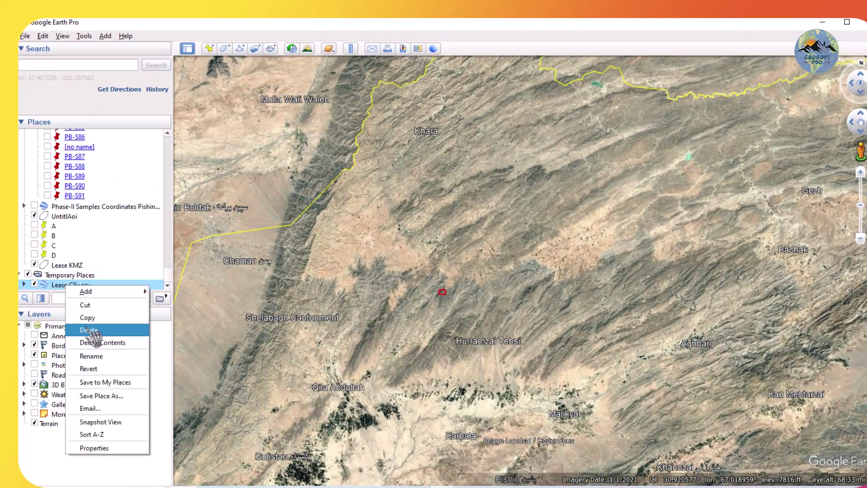
{"action": "left_click", "coordinate": [86, 326]}
{"action": "left_click", "coordinate": [523, 268]}
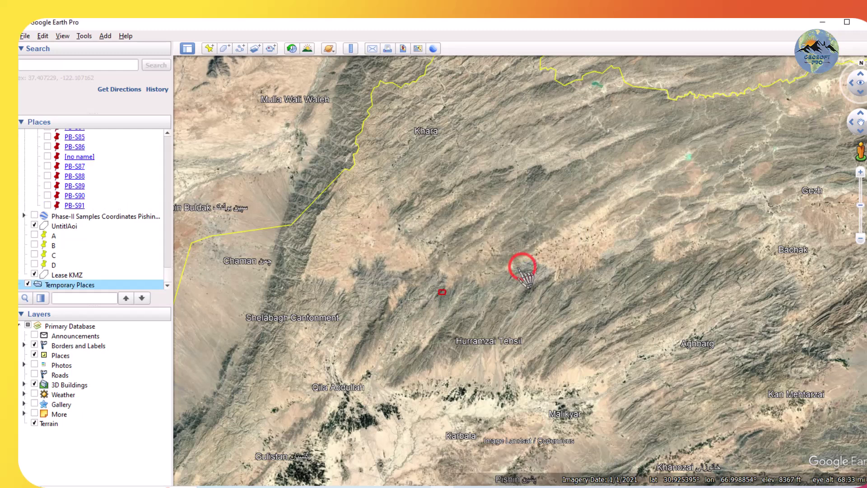
Import Lease CSv.csv from the desktop into Google Earth, with Northing as the latitude field and Easting as the longitude field
{"action": "left_click_drag", "start_coordinate": [478, 262], "coordinate": [480, 266]}
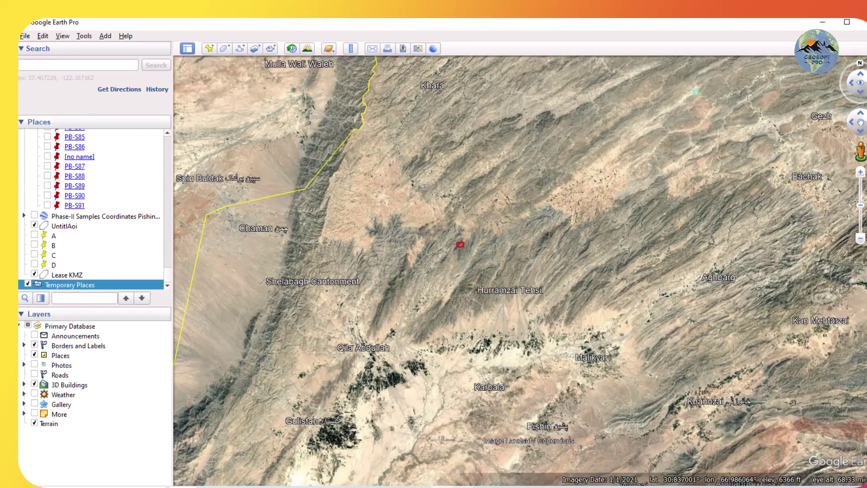
{"action": "left_click", "coordinate": [821, 22]}
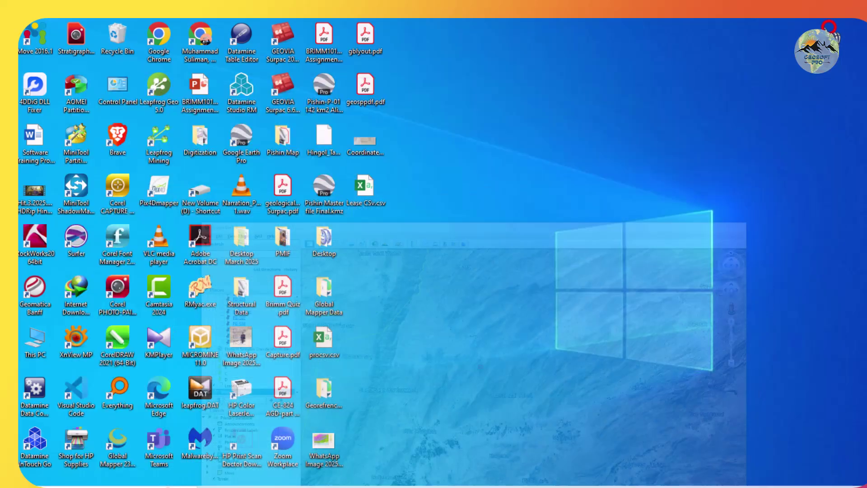
{"action": "left_click_drag", "start_coordinate": [379, 205], "coordinate": [480, 280]}
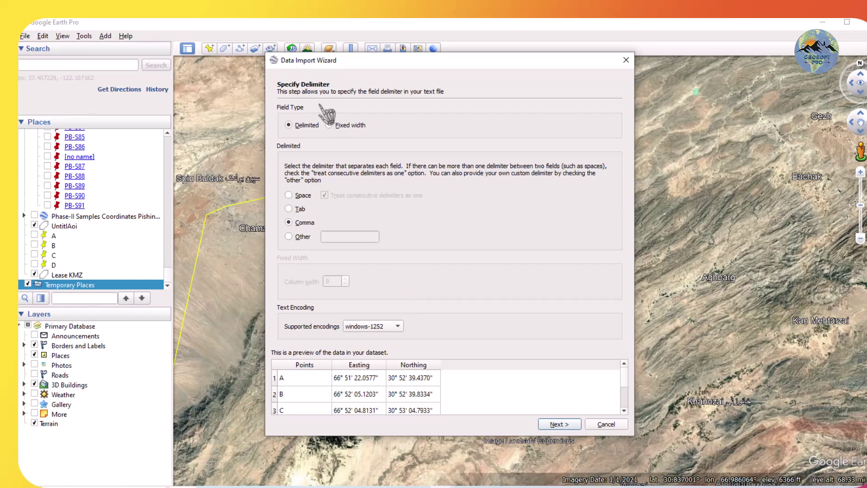
{"action": "left_click", "coordinate": [553, 424]}
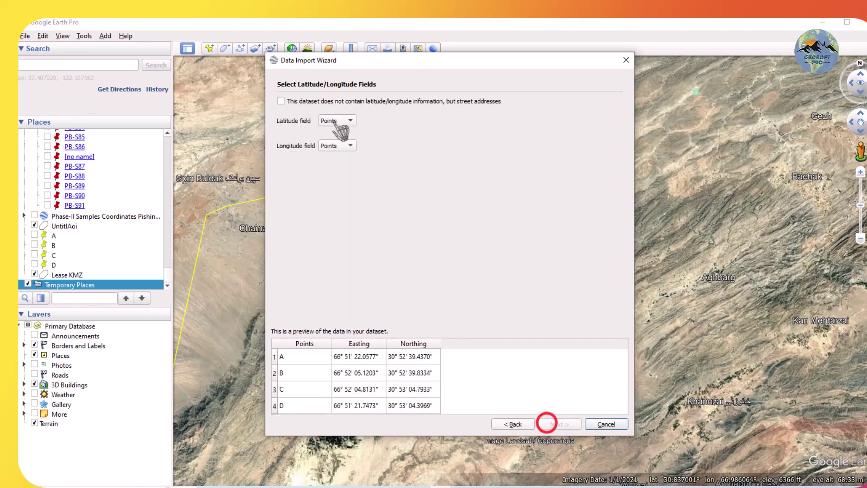
{"action": "left_click", "coordinate": [336, 120]}
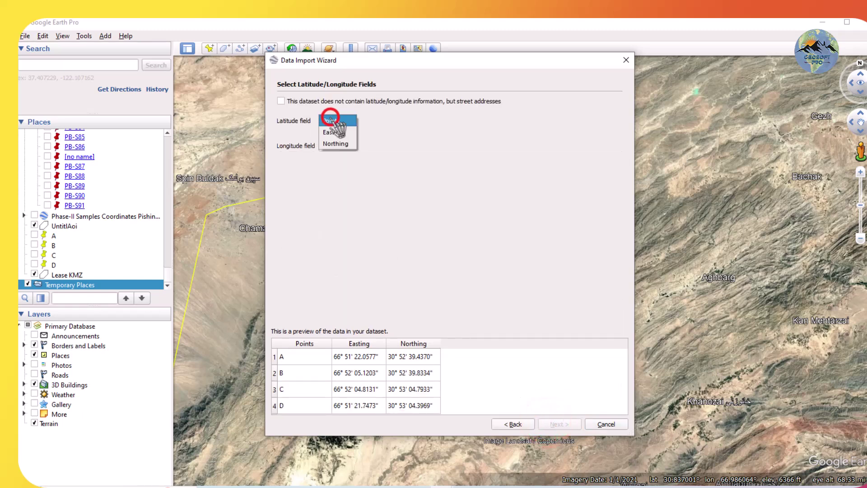
{"action": "left_click", "coordinate": [326, 143]}
{"action": "left_click", "coordinate": [332, 145]}
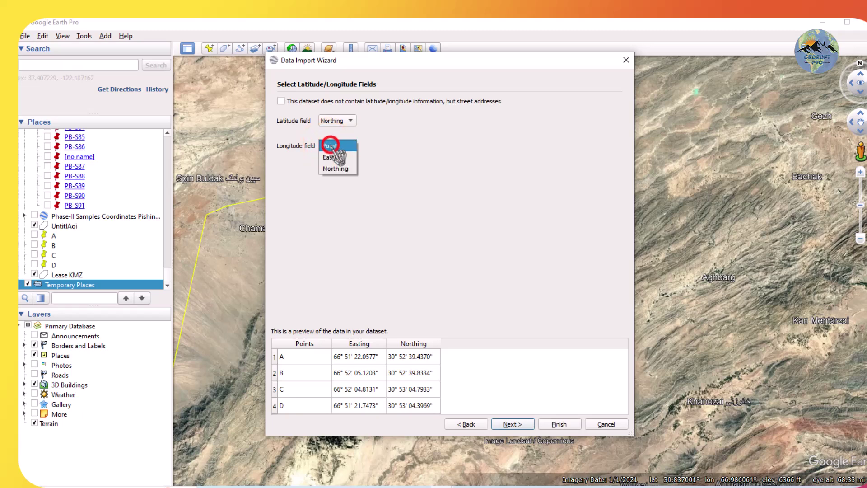
{"action": "left_click", "coordinate": [331, 157]}
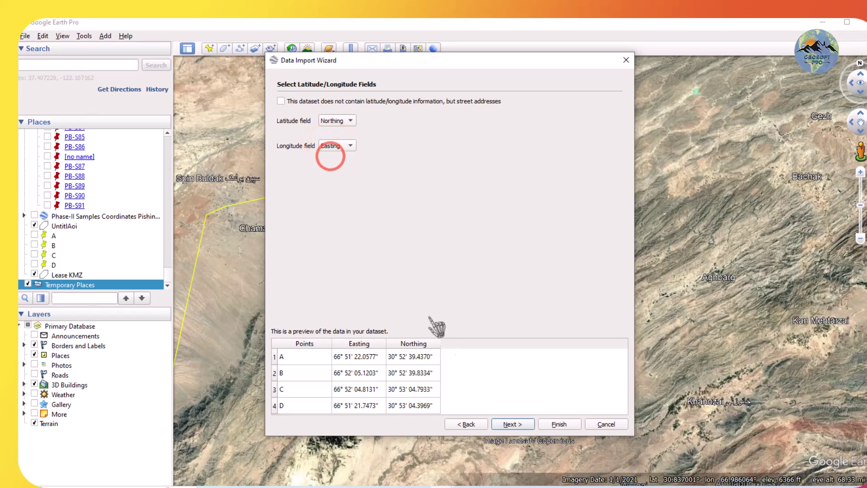
{"action": "left_click", "coordinate": [509, 424]}
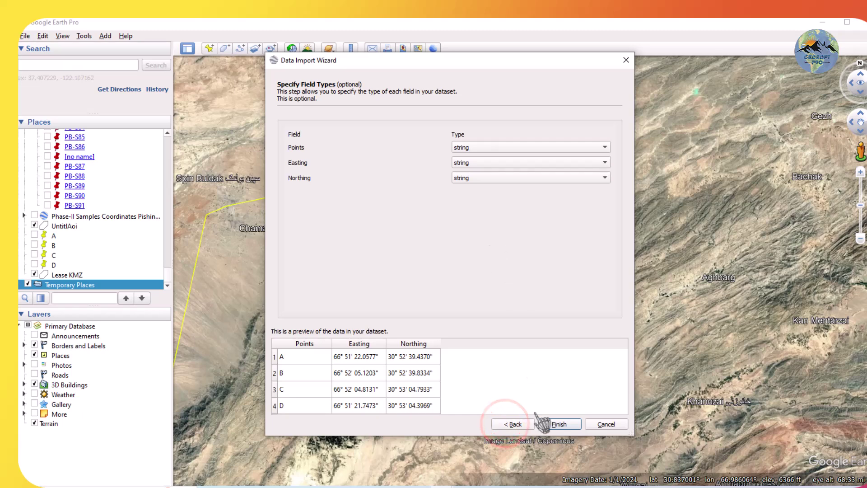
{"action": "left_click", "coordinate": [558, 424]}
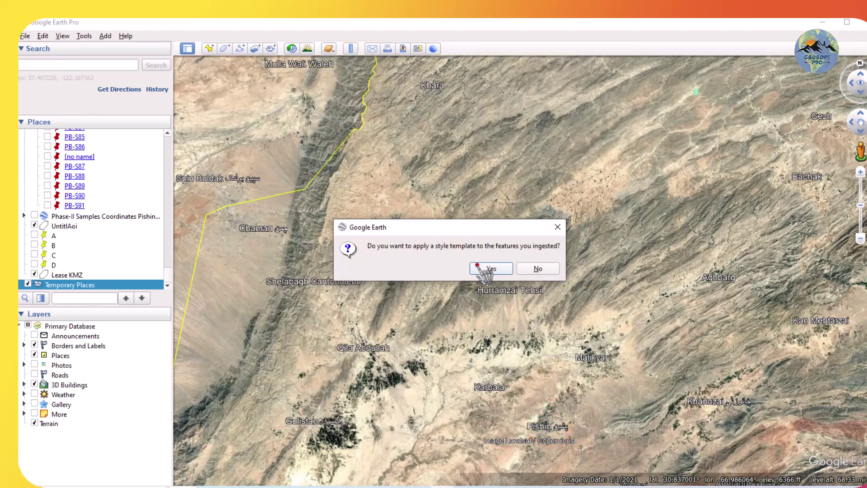
Create a new style template that names the features by the Points field, and save it over the existing Lease CSv.kst
{"action": "left_click", "coordinate": [478, 267]}
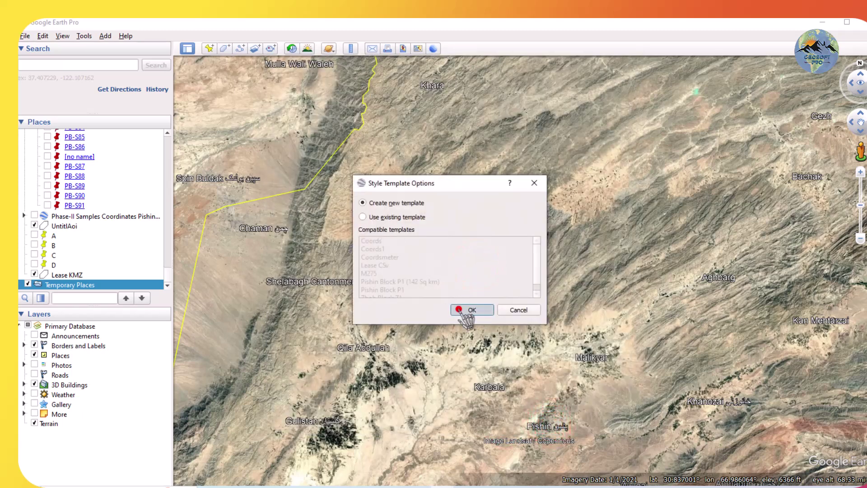
{"action": "left_click", "coordinate": [460, 311]}
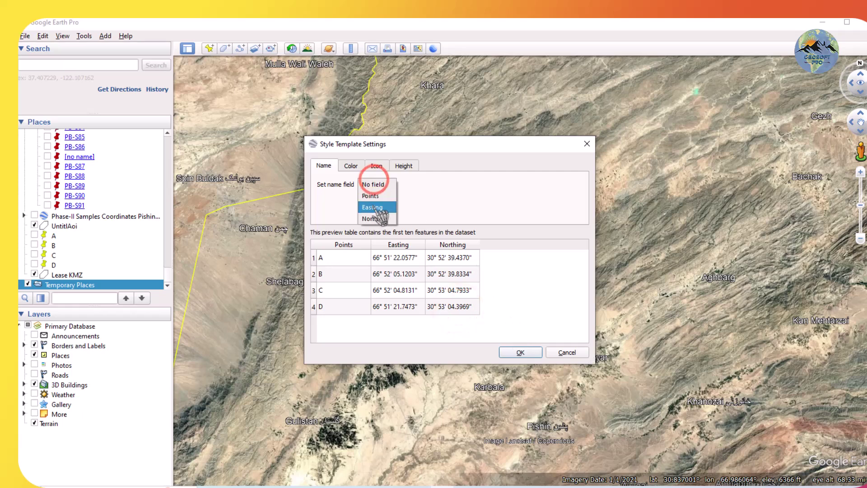
{"action": "left_click", "coordinate": [371, 199]}
{"action": "left_click", "coordinate": [533, 355]}
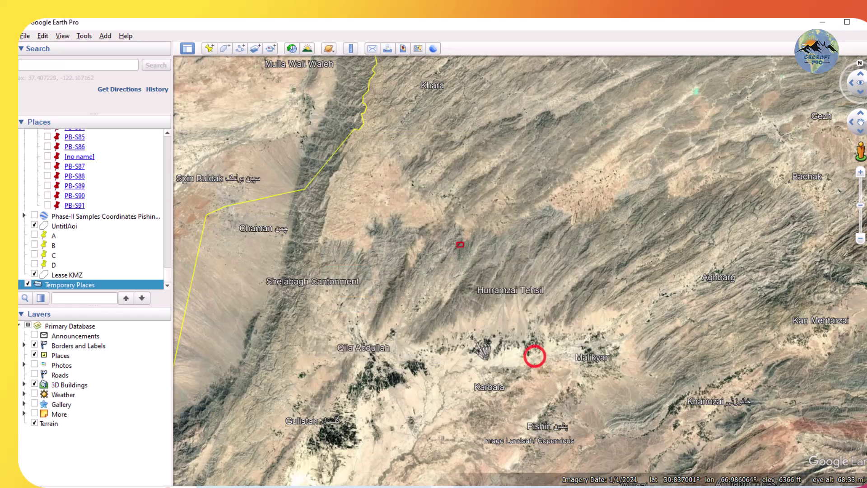
{"action": "left_click", "coordinate": [352, 271]}
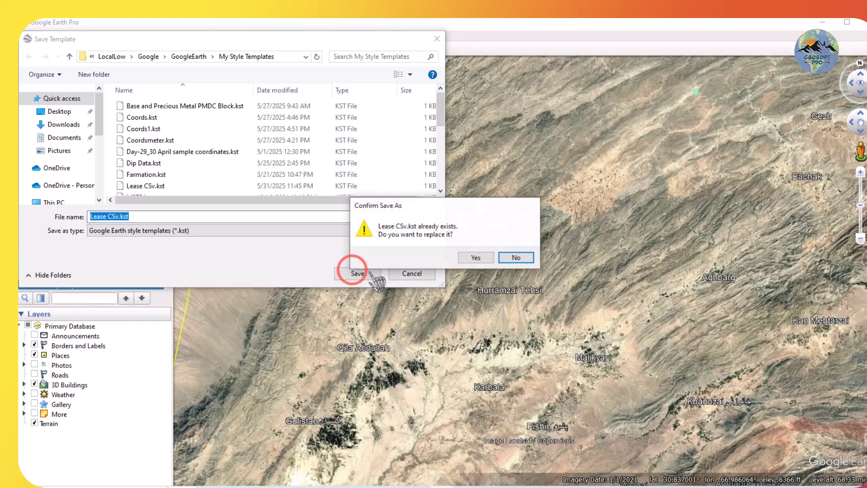
{"action": "left_click", "coordinate": [491, 258]}
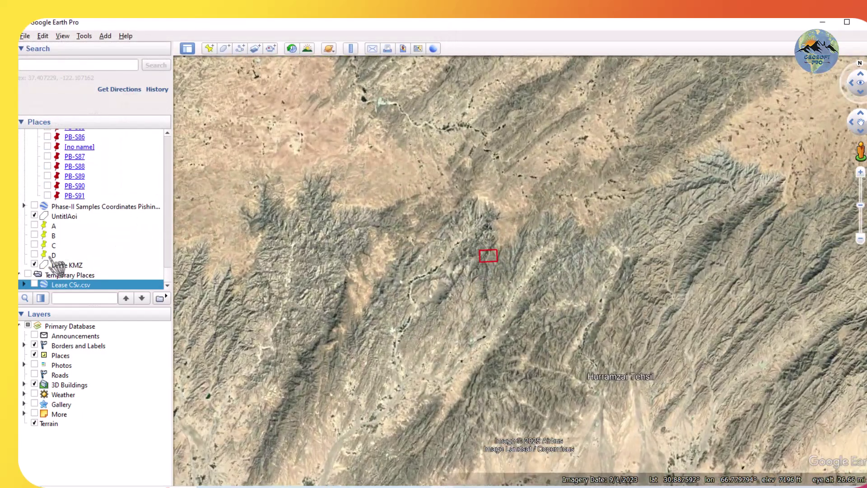
Show the imported Lease CSv.csv layer and check its points A to D against the lease polygon's corners
{"action": "left_click", "coordinate": [33, 284]}
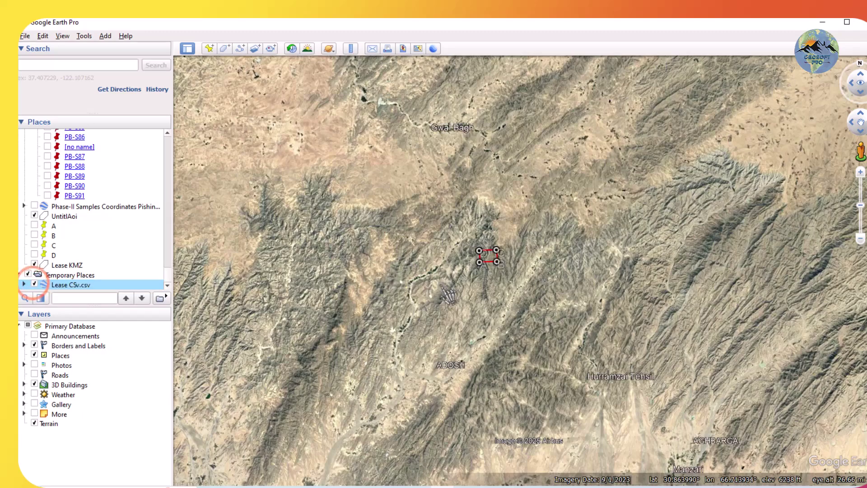
{"action": "scroll", "coordinate": [445, 283], "scroll_direction": "up", "scroll_amount": 5}
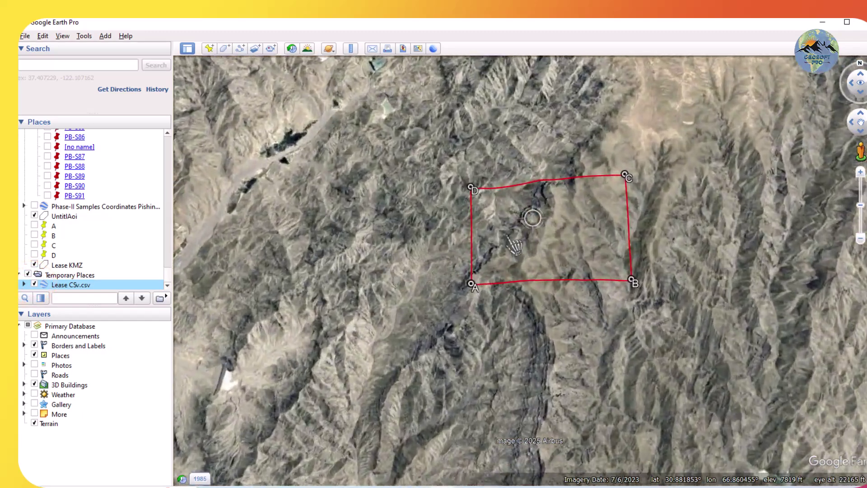
{"action": "scroll", "coordinate": [516, 244], "scroll_direction": "up", "scroll_amount": 3}
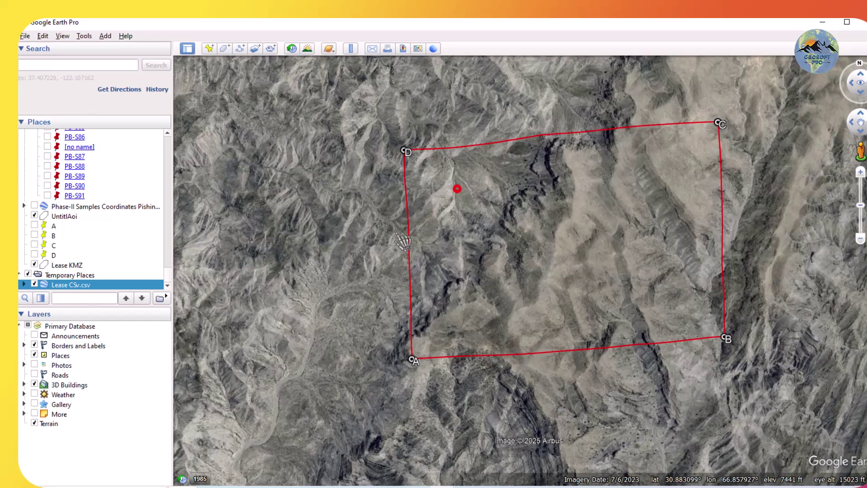
{"action": "left_click_drag", "start_coordinate": [423, 231], "coordinate": [350, 273]}
{"action": "scroll", "coordinate": [325, 181], "scroll_direction": "up", "scroll_amount": 3}
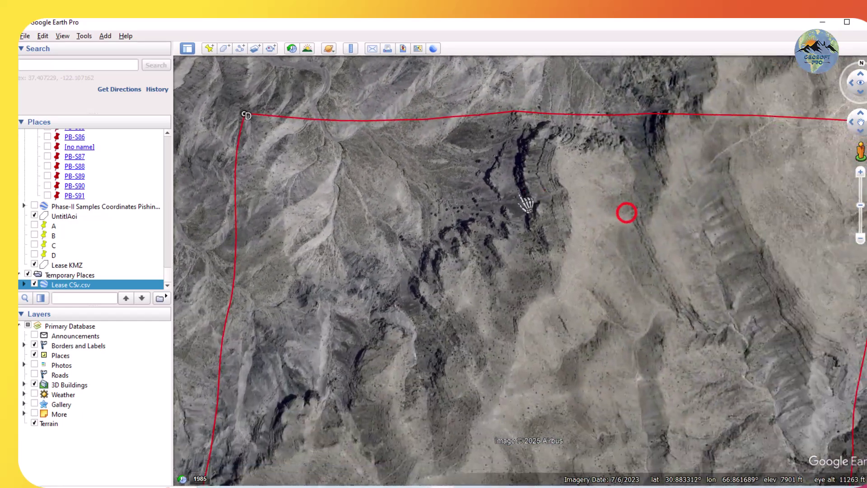
{"action": "scroll", "coordinate": [524, 219], "scroll_direction": "down", "scroll_amount": 3}
{"action": "left_click_drag", "start_coordinate": [524, 219], "coordinate": [183, 279]}
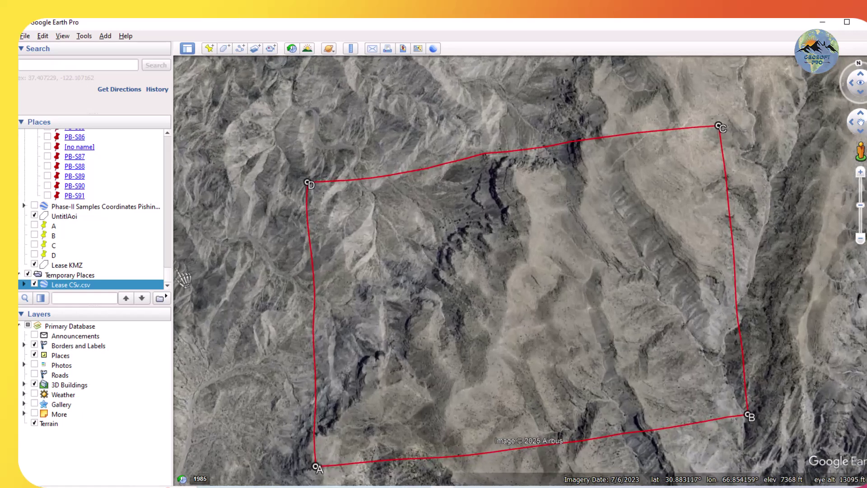
Make all points in the Lease CSv.csv folder share one style and give them the green pushpin icon
{"action": "right_click", "coordinate": [76, 285]}
{"action": "left_click", "coordinate": [122, 444]}
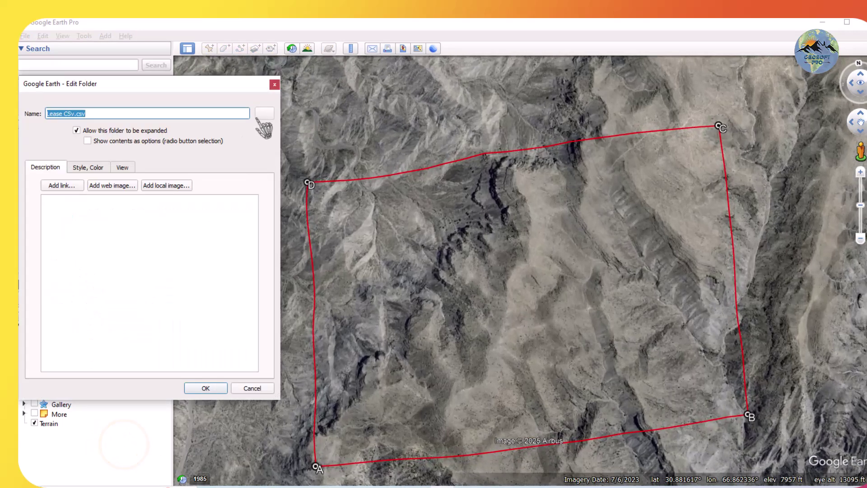
{"action": "left_click", "coordinate": [100, 167]}
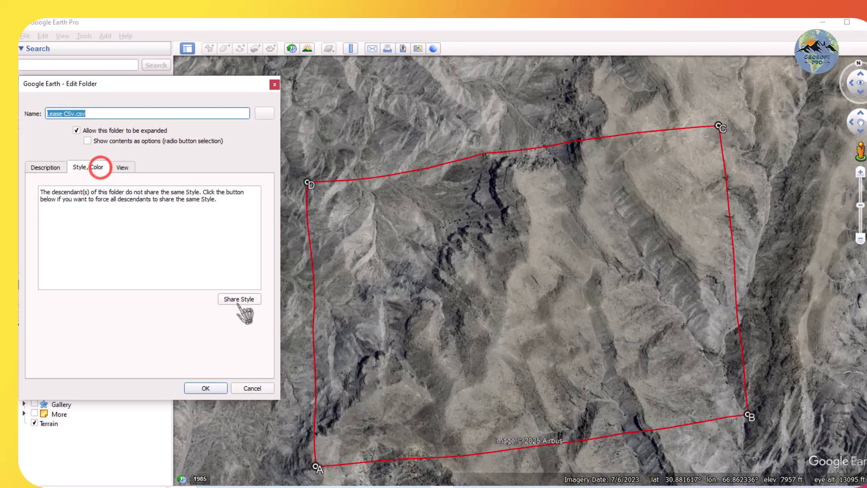
{"action": "left_click", "coordinate": [239, 299]}
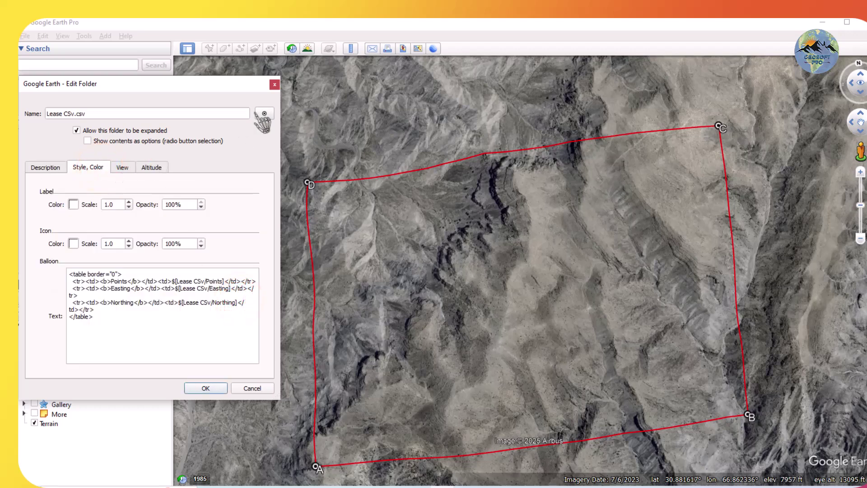
{"action": "left_click", "coordinate": [264, 114]}
{"action": "left_click", "coordinate": [77, 119]}
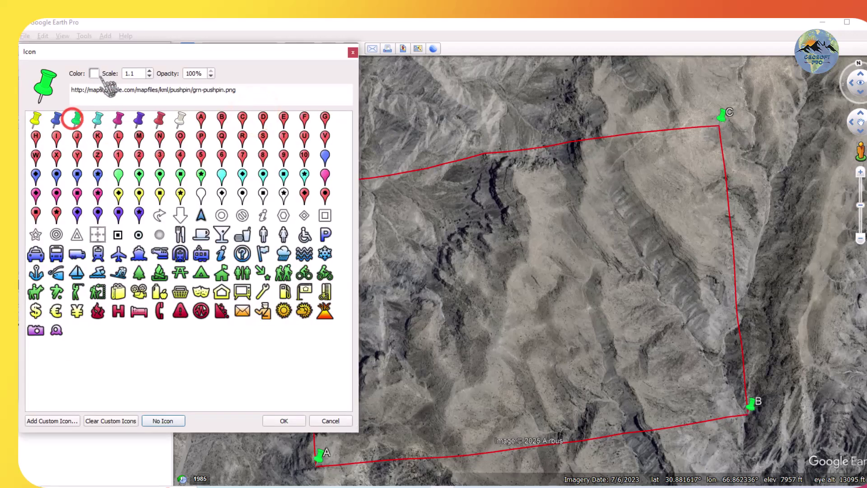
{"action": "left_click", "coordinate": [285, 420]}
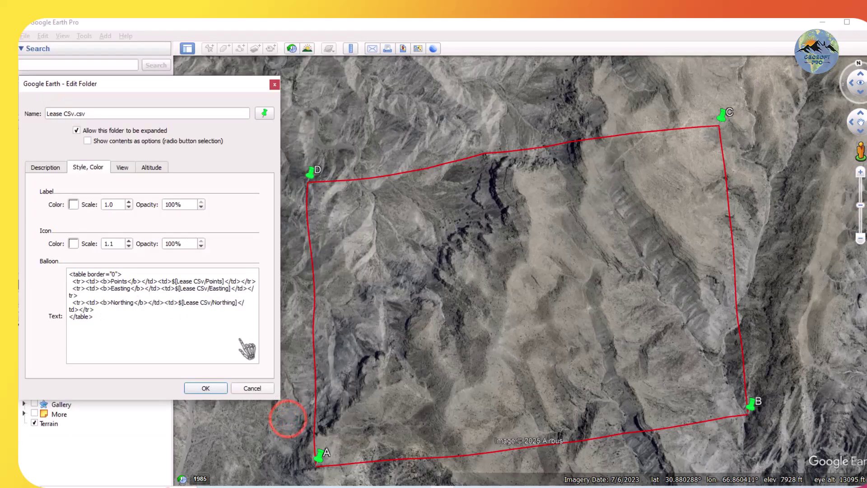
{"action": "left_click", "coordinate": [206, 388]}
Examine how the green pushpins A to D line up with the outline of the red lease polygon
{"action": "left_click_drag", "start_coordinate": [470, 304], "coordinate": [434, 264]}
{"action": "scroll", "coordinate": [440, 248], "scroll_direction": "down", "scroll_amount": 3}
{"action": "mouse_move", "coordinate": [440, 234]}
{"action": "left_mouse_down"}
{"action": "mouse_move", "coordinate": [474, 250]}
{"action": "mouse_move", "coordinate": [459, 240]}
{"action": "mouse_move", "coordinate": [465, 256]}
{"action": "mouse_move", "coordinate": [456, 261]}
{"action": "mouse_move", "coordinate": [449, 244]}
{"action": "left_mouse_up"}
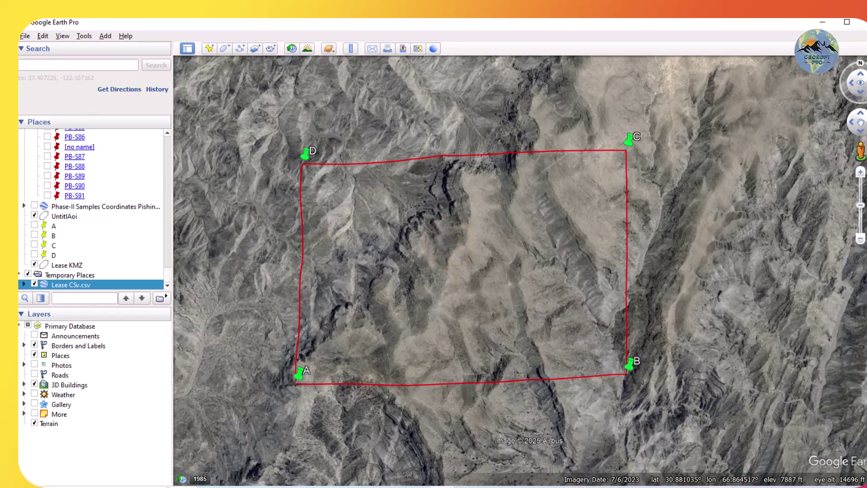
{"action": "mouse_move", "coordinate": [719, 487]}
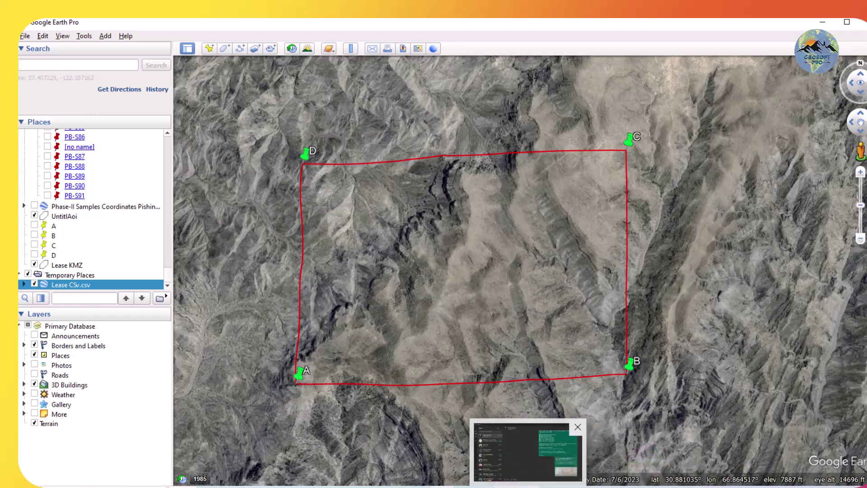
{"action": "mouse_move", "coordinate": [441, 297]}
{"action": "left_mouse_down"}
{"action": "mouse_move", "coordinate": [455, 316]}
{"action": "mouse_move", "coordinate": [450, 304]}
{"action": "left_mouse_up"}
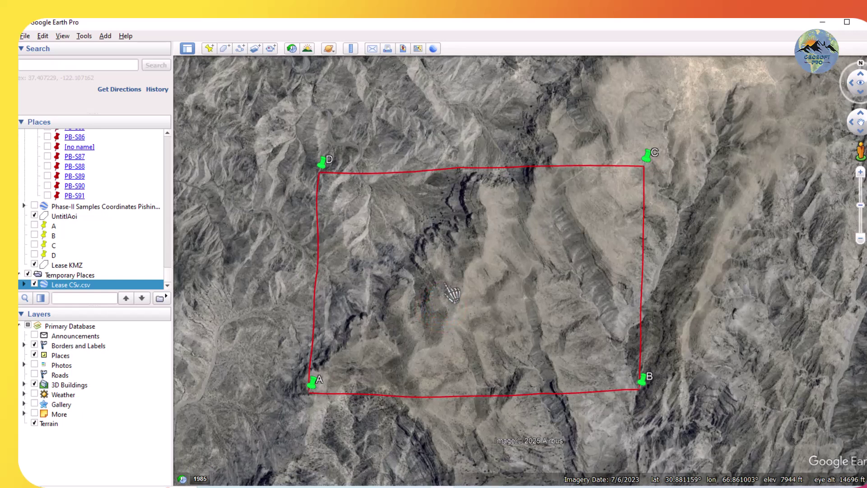
{"action": "right_click", "coordinate": [138, 285]}
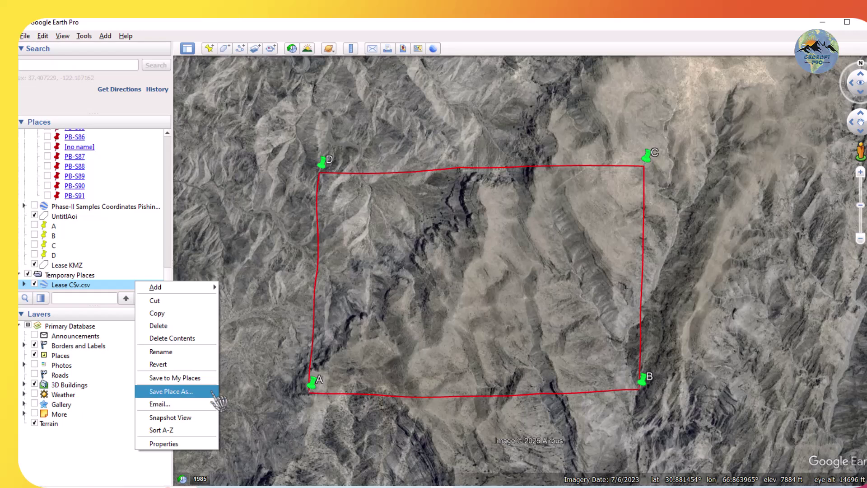
{"action": "left_click", "coordinate": [405, 338]}
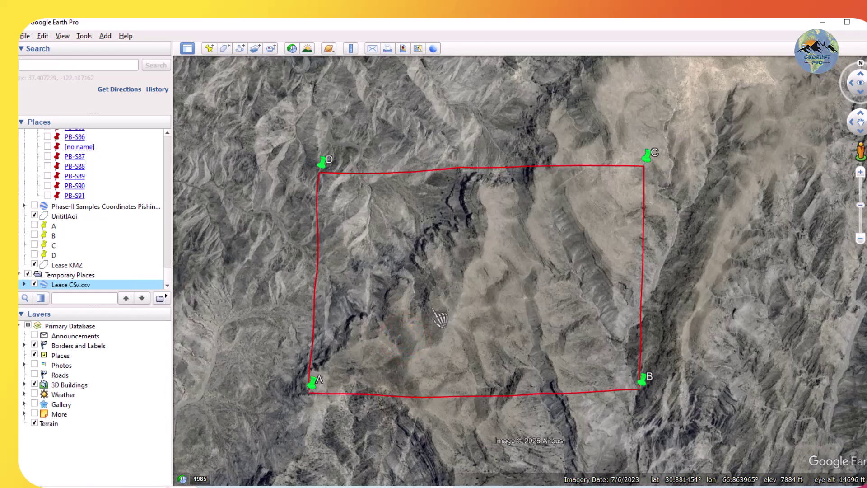
{"action": "left_click_drag", "start_coordinate": [406, 319], "coordinate": [428, 309]}
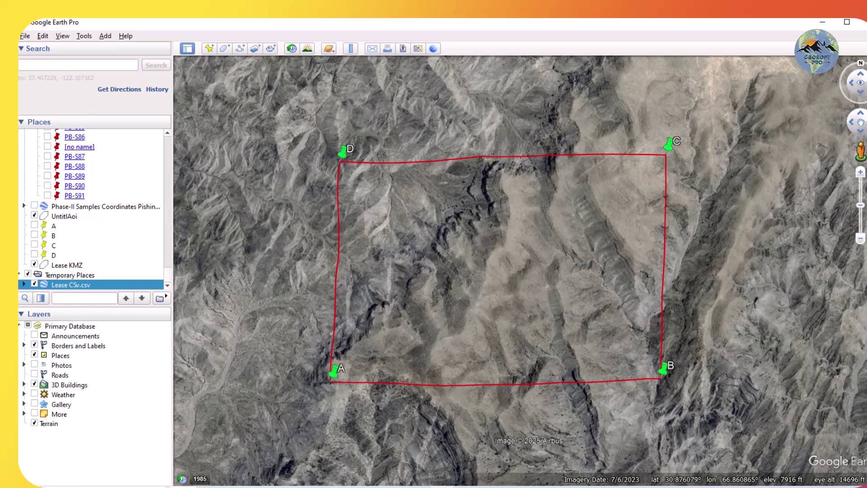
Switch to Book1 in Excel, clear the table selection and review the yard coordinates beside the converted latitude and longitude values
{"action": "left_click", "coordinate": [479, 468]}
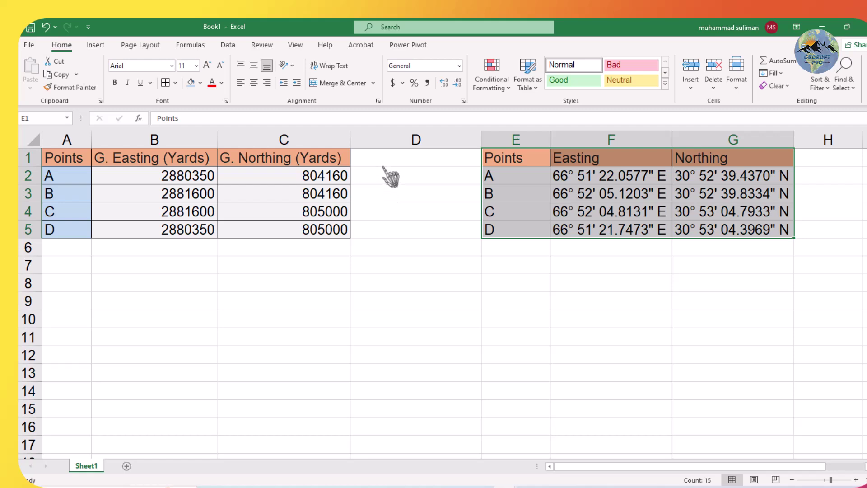
{"action": "left_click_drag", "start_coordinate": [386, 161], "coordinate": [381, 232]}
{"action": "left_click", "coordinate": [370, 252]}
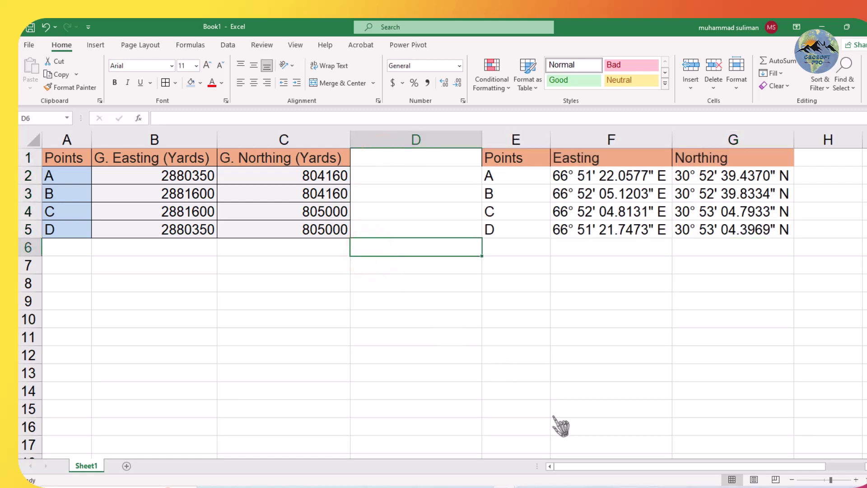